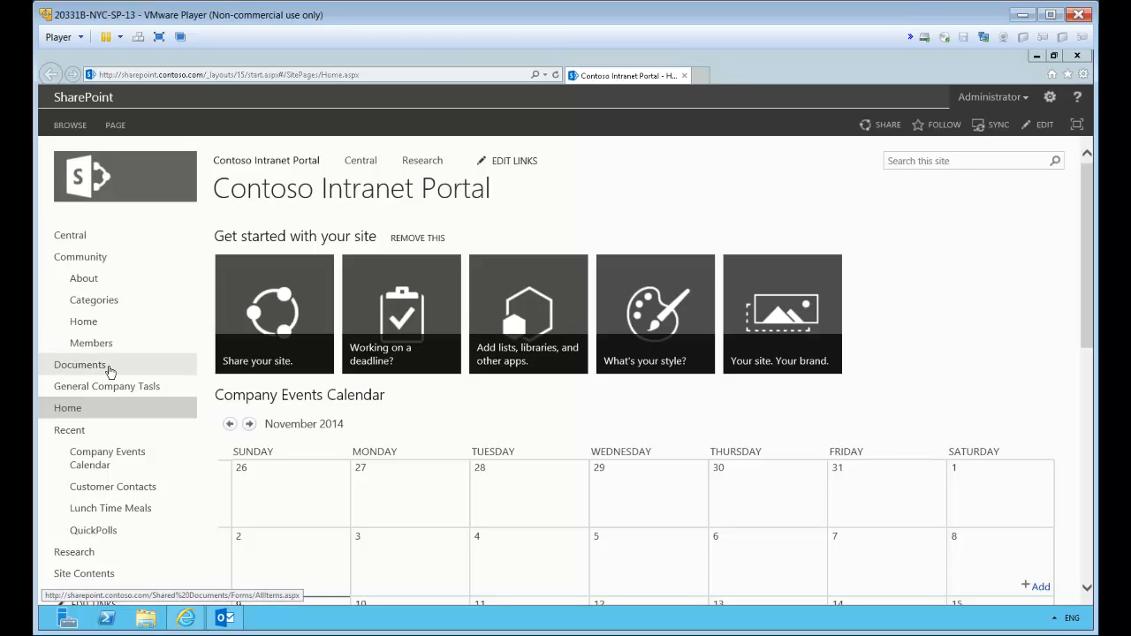
Open the Documents library from the Quick Launch navigation
{"action": "left_click", "coordinate": [82, 367]}
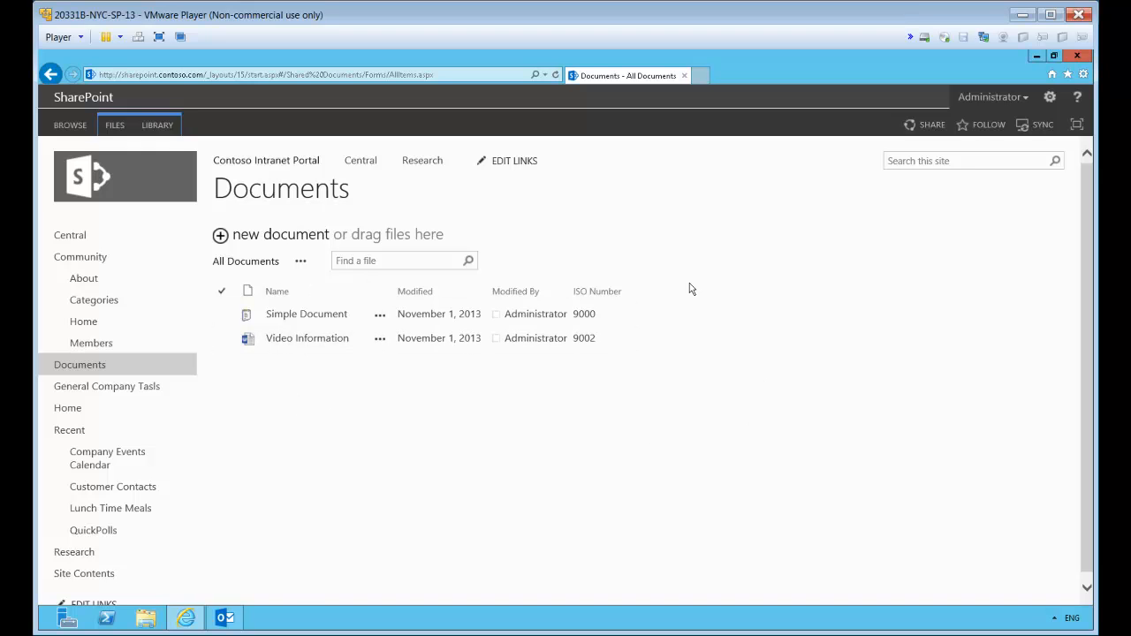
Look over the FILES and LIBRARY ribbon commands, then bring up the New Document options
{"action": "left_click", "coordinate": [114, 126]}
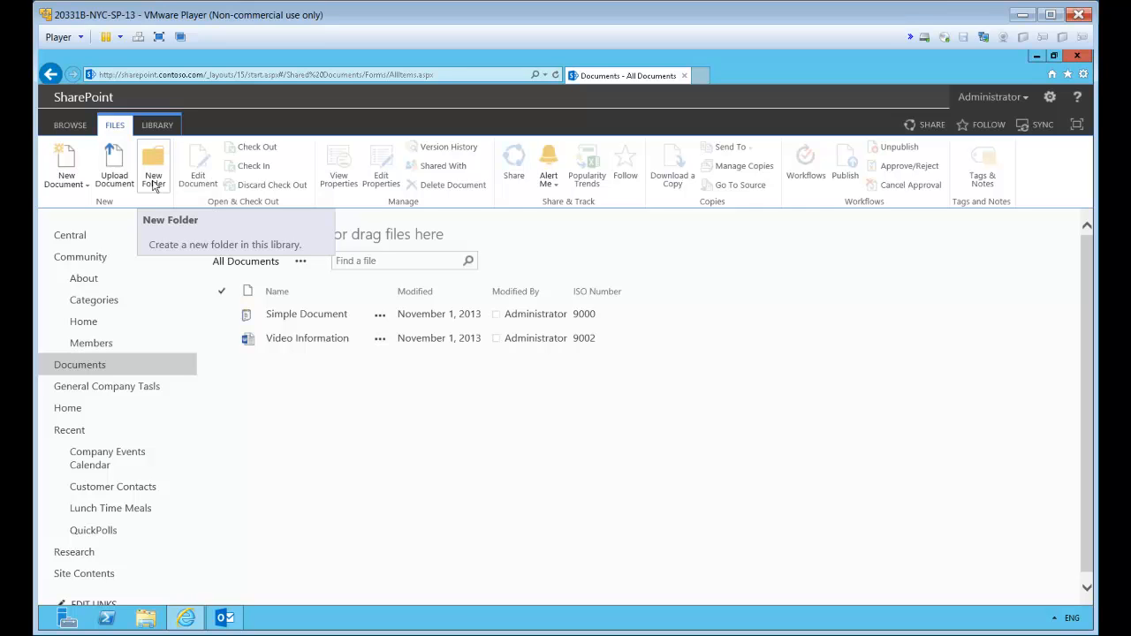
{"action": "left_click", "coordinate": [158, 125]}
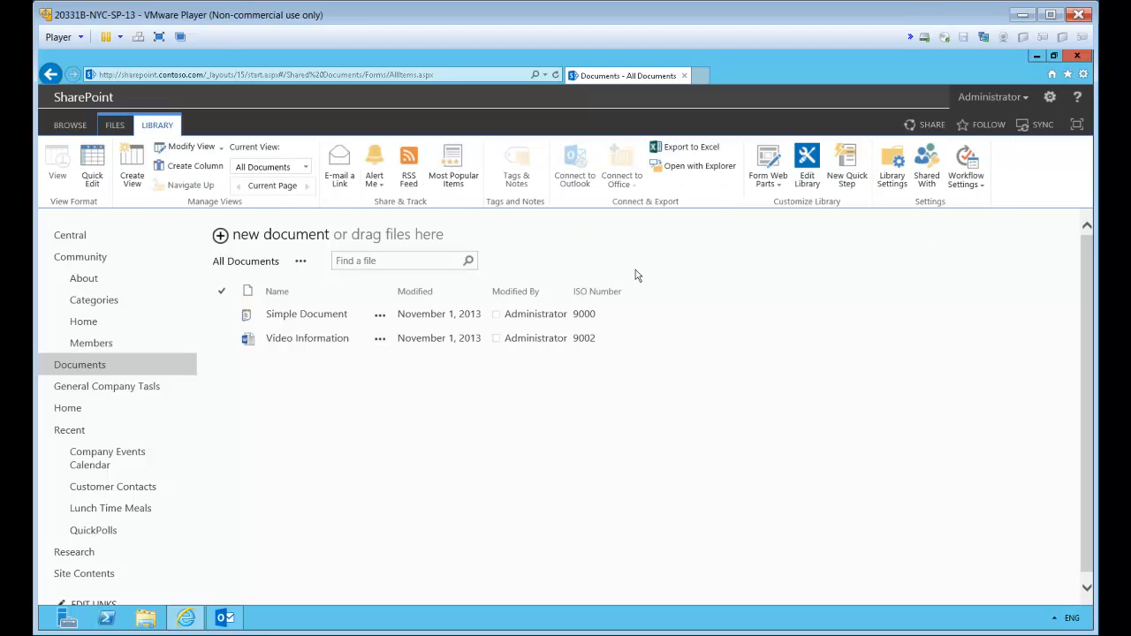
{"action": "left_click", "coordinate": [116, 127]}
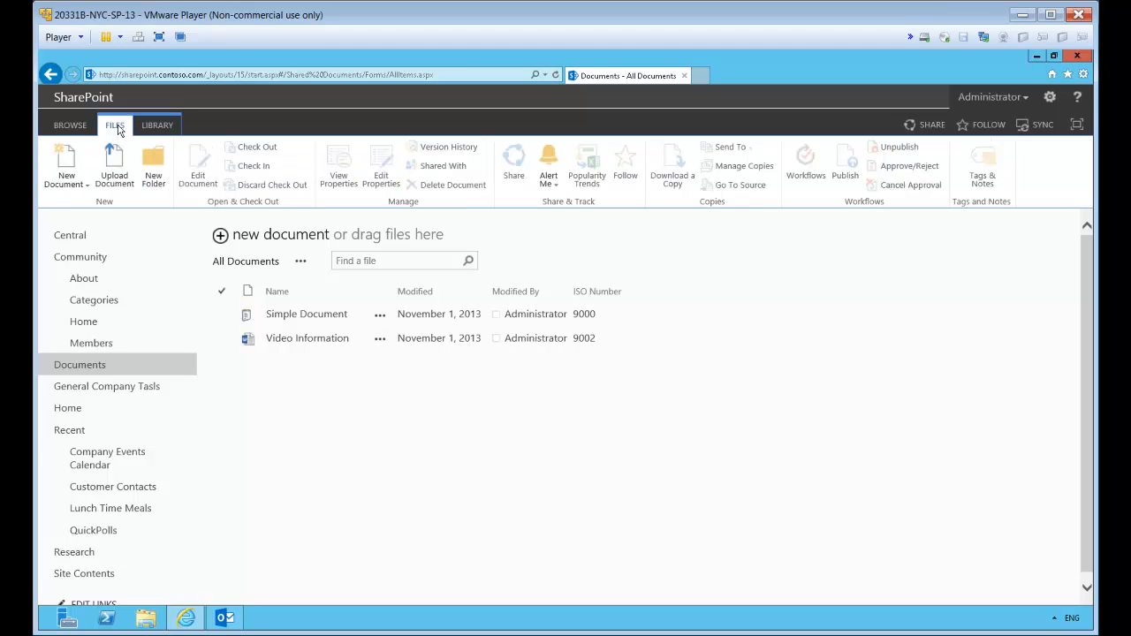
{"action": "left_click", "coordinate": [88, 189]}
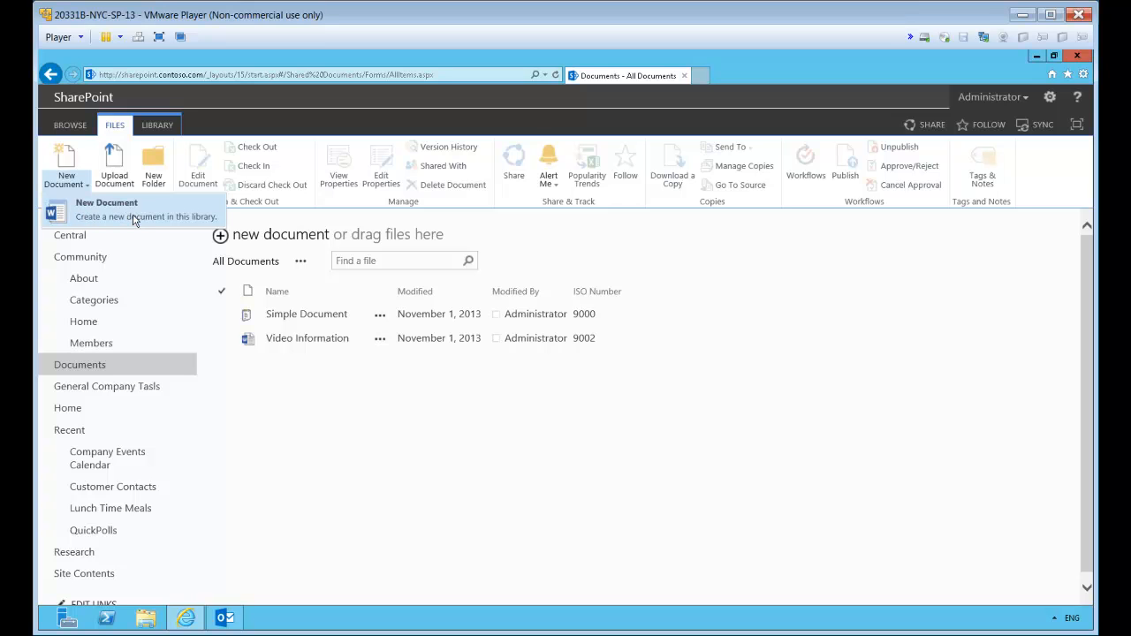
Choose 8154.SharePoint Operational Governance.pdf as the file to upload
{"action": "left_click", "coordinate": [115, 165]}
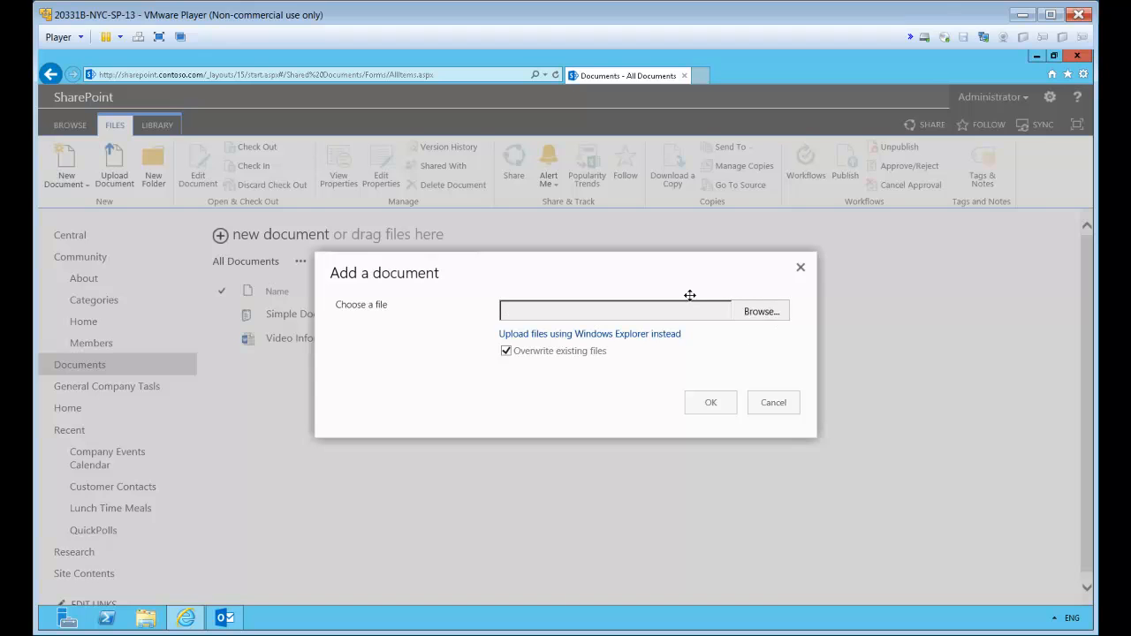
{"action": "left_click", "coordinate": [783, 312]}
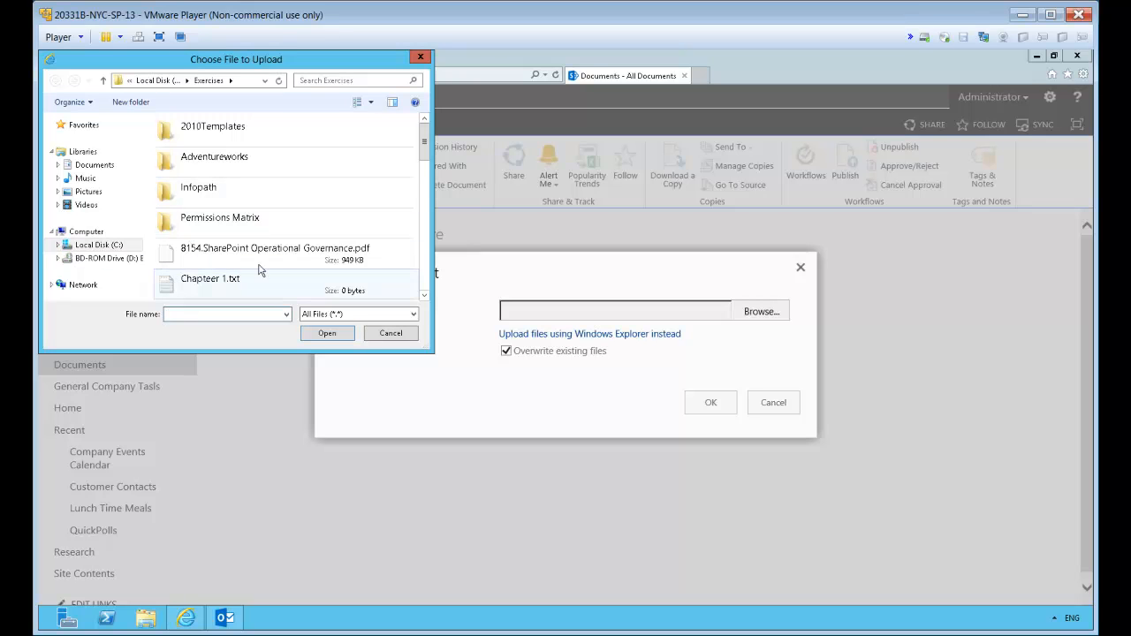
{"action": "left_click", "coordinate": [212, 256]}
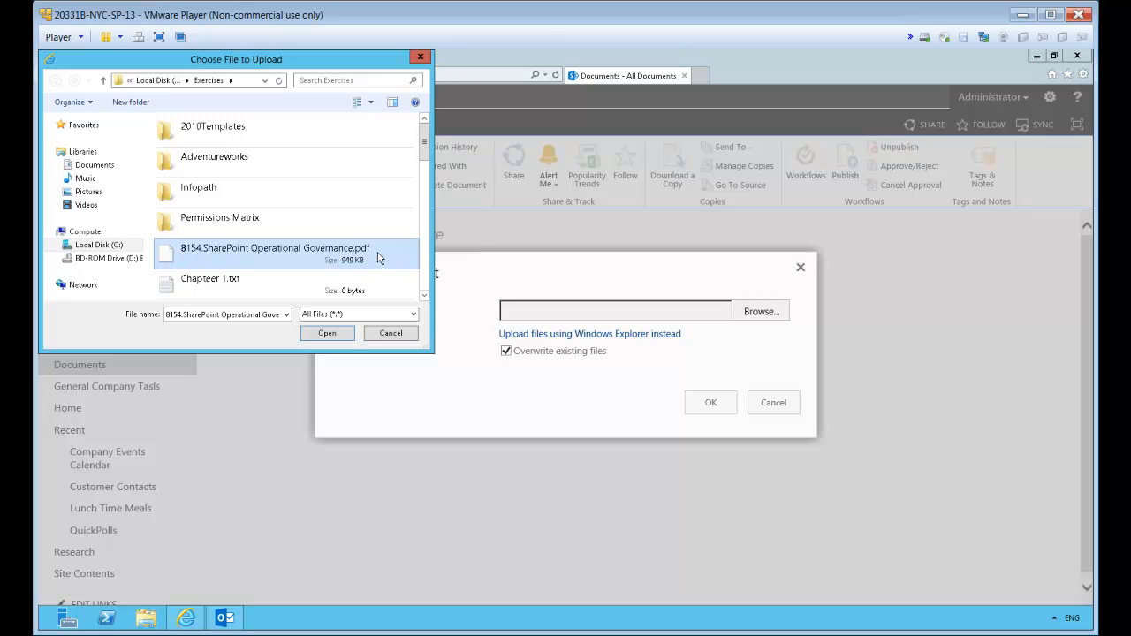
{"action": "left_click", "coordinate": [325, 333]}
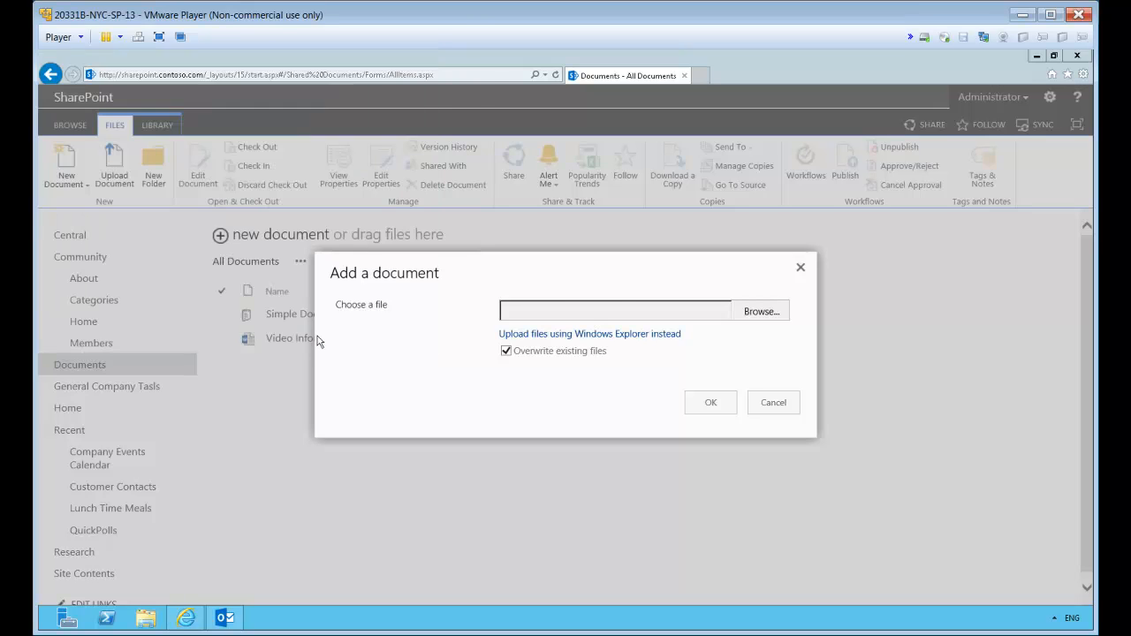
Upload the PDF and save it titled 'Sharepoint Governance' with ISO Number 9000
{"action": "left_click", "coordinate": [715, 404]}
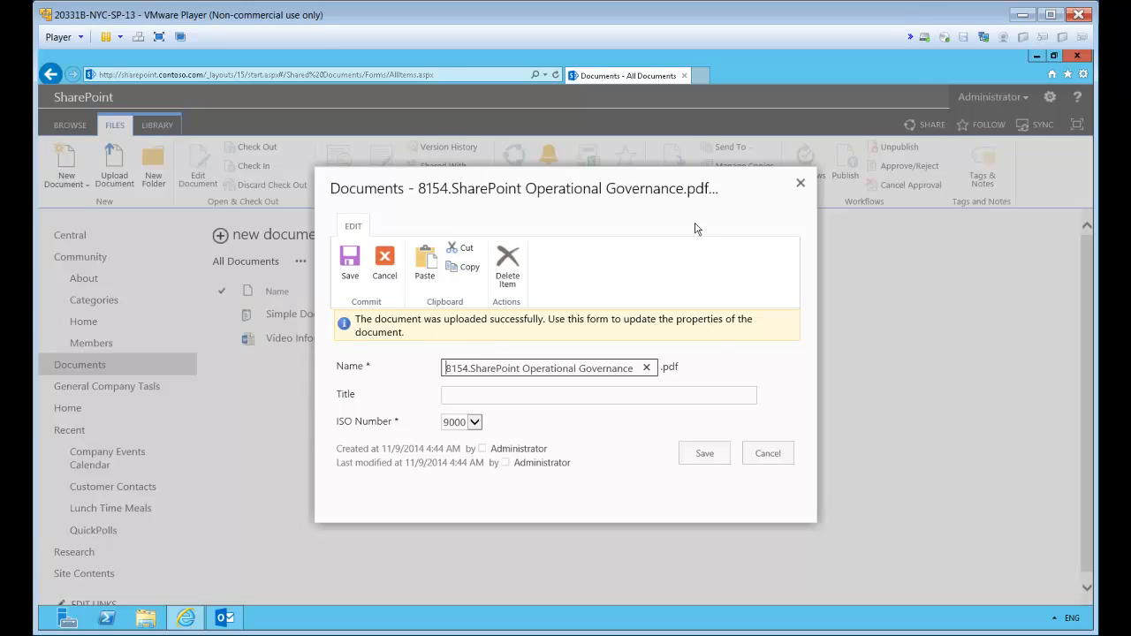
{"action": "left_click", "coordinate": [456, 395]}
{"action": "left_click", "coordinate": [456, 395]}
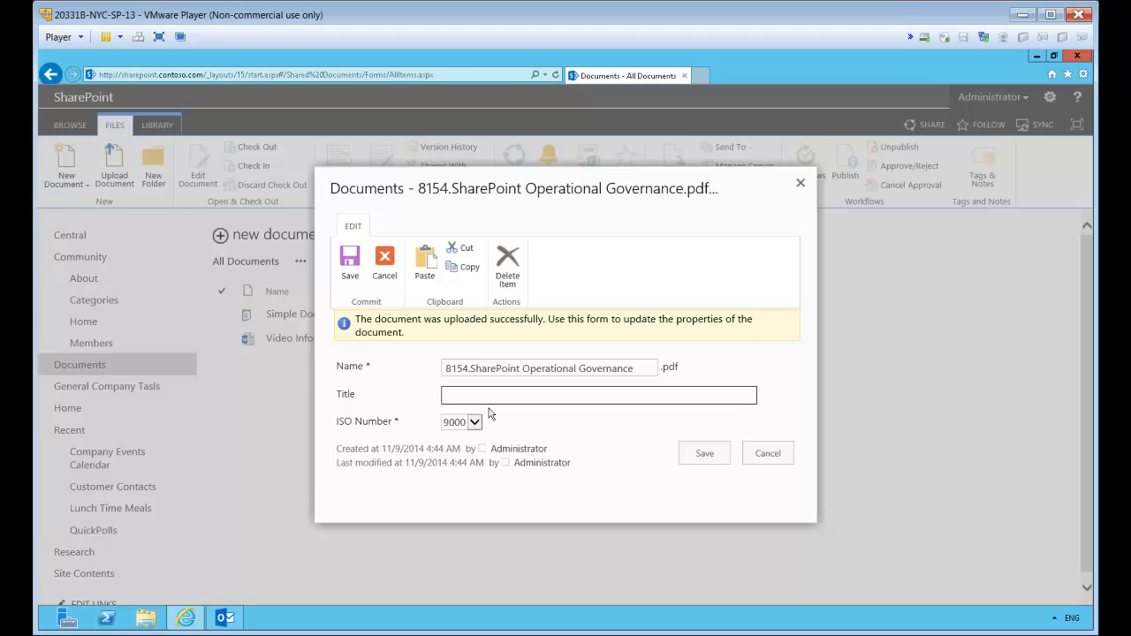
{"action": "type", "text": "Sharepoint Governance"}
{"action": "left_click", "coordinate": [704, 454]}
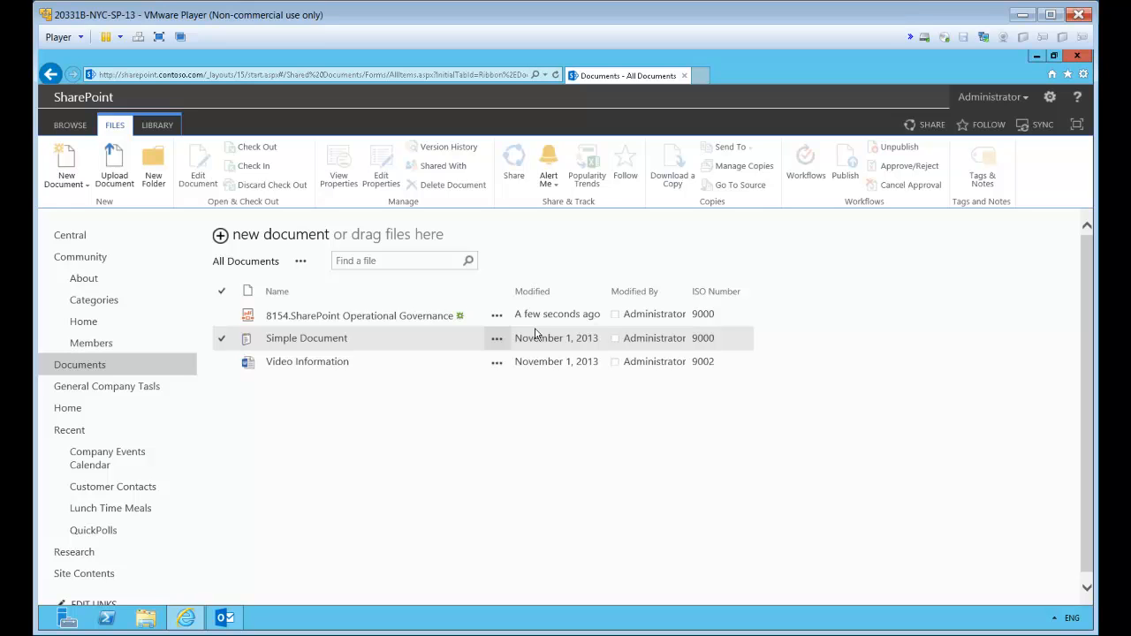
Go through Library Settings to the Documents library's Versioning Settings page
{"action": "left_click", "coordinate": [158, 126]}
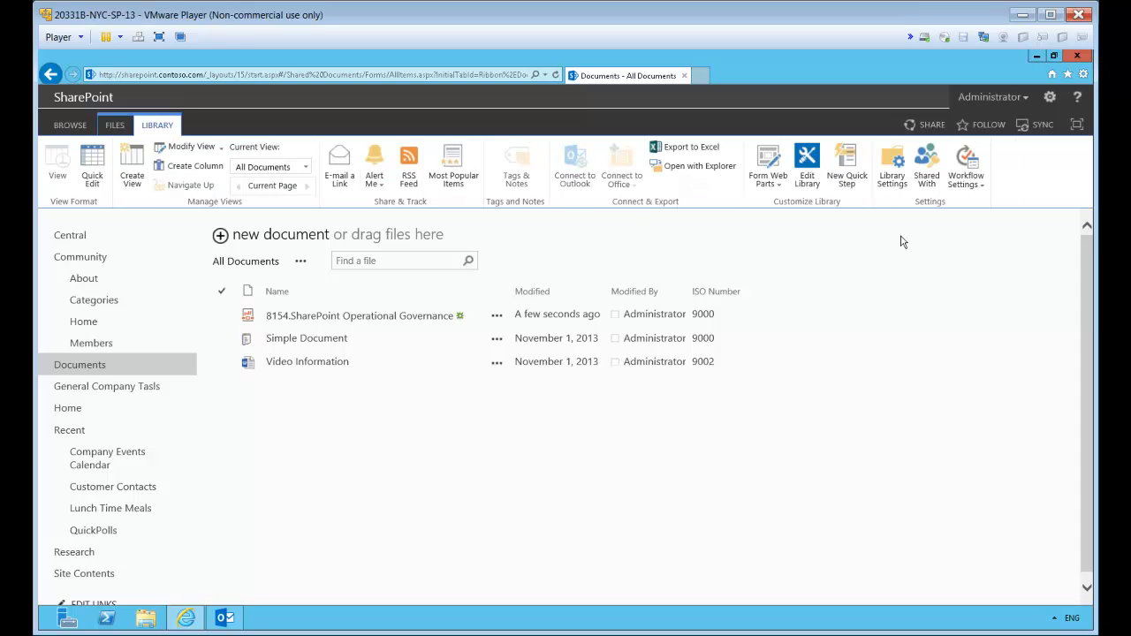
{"action": "left_click", "coordinate": [891, 175]}
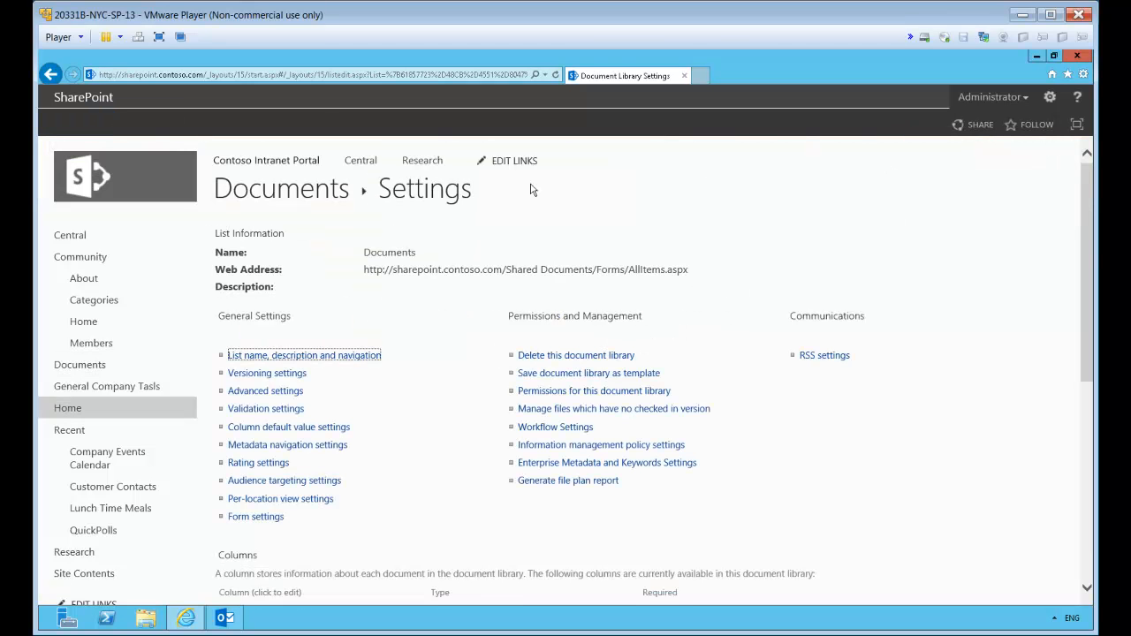
{"action": "left_click", "coordinate": [260, 377]}
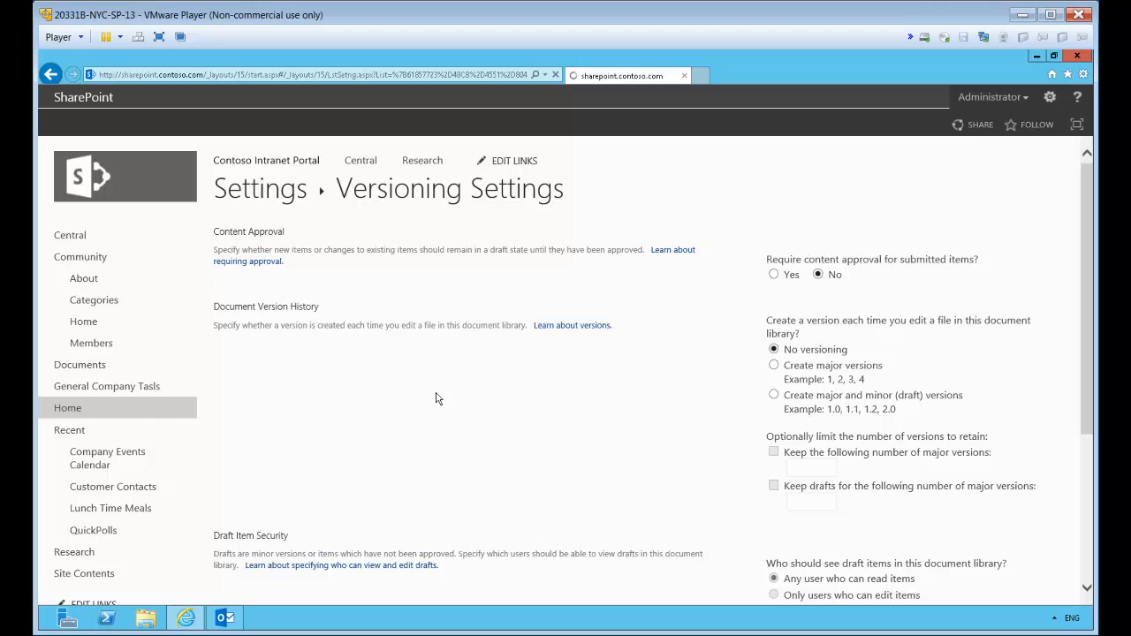
Require content approval, keep major and minor versions, and limit kept major versions to 5
{"action": "left_click", "coordinate": [775, 275]}
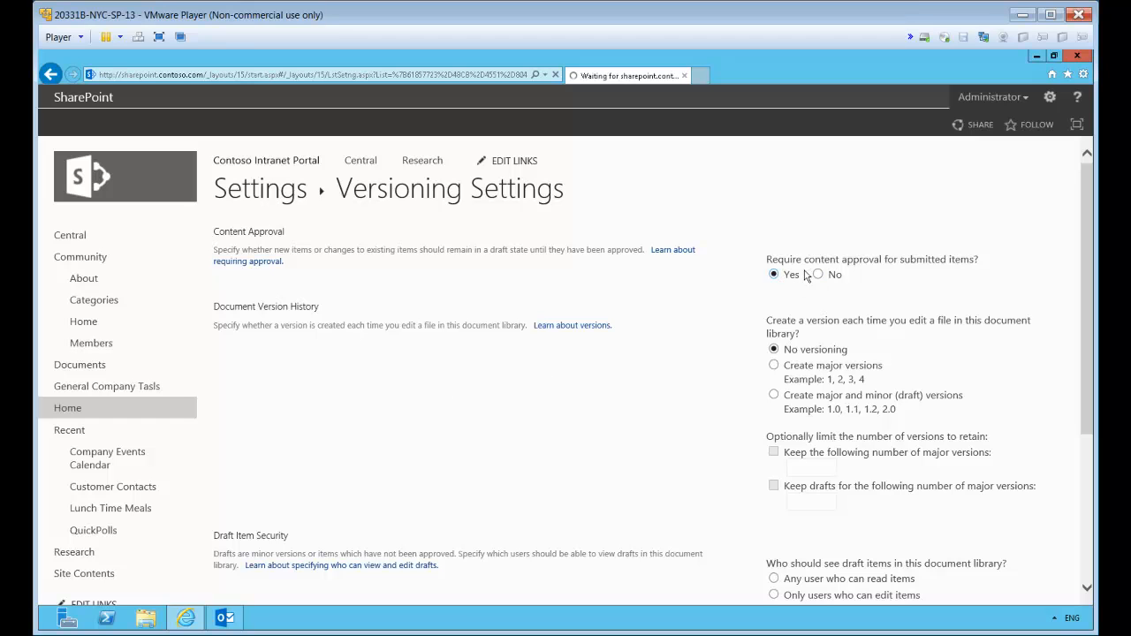
{"action": "left_click", "coordinate": [775, 366]}
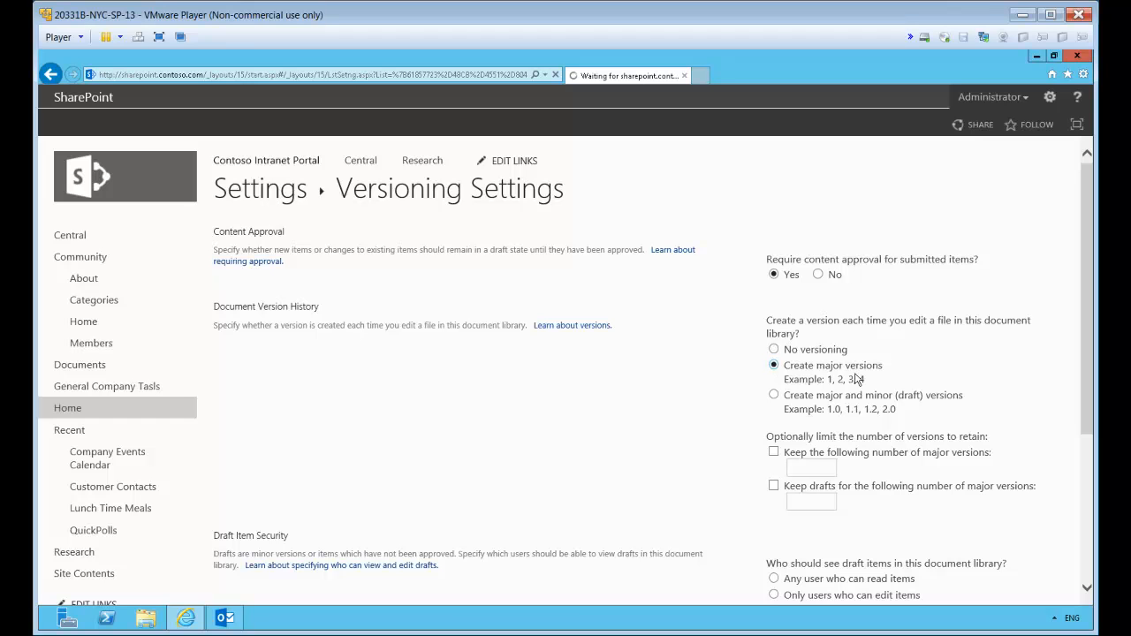
{"action": "left_click", "coordinate": [775, 453]}
{"action": "left_click", "coordinate": [775, 486]}
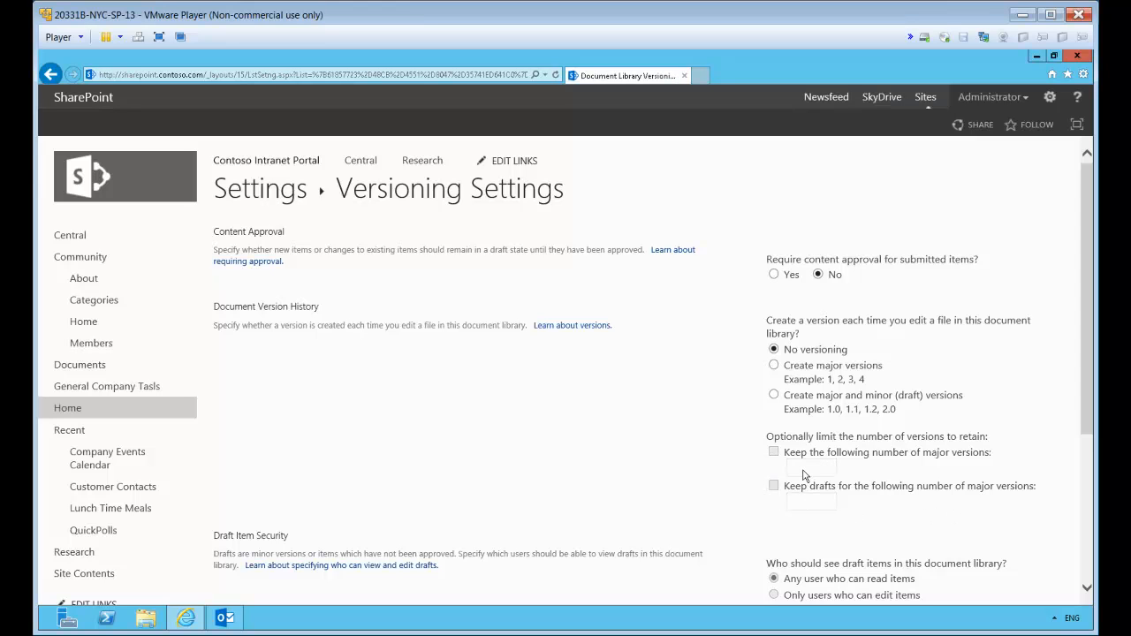
{"action": "left_click", "coordinate": [774, 365]}
{"action": "left_click", "coordinate": [774, 396]}
{"action": "left_click", "coordinate": [810, 468]}
{"action": "type", "text": "5"}
{"action": "left_click", "coordinate": [774, 485]}
Confirm content approval, show drafts only to approvers, and save the versioning settings
{"action": "scroll", "coordinate": [806, 500], "scroll_direction": "down", "scroll_amount": 3}
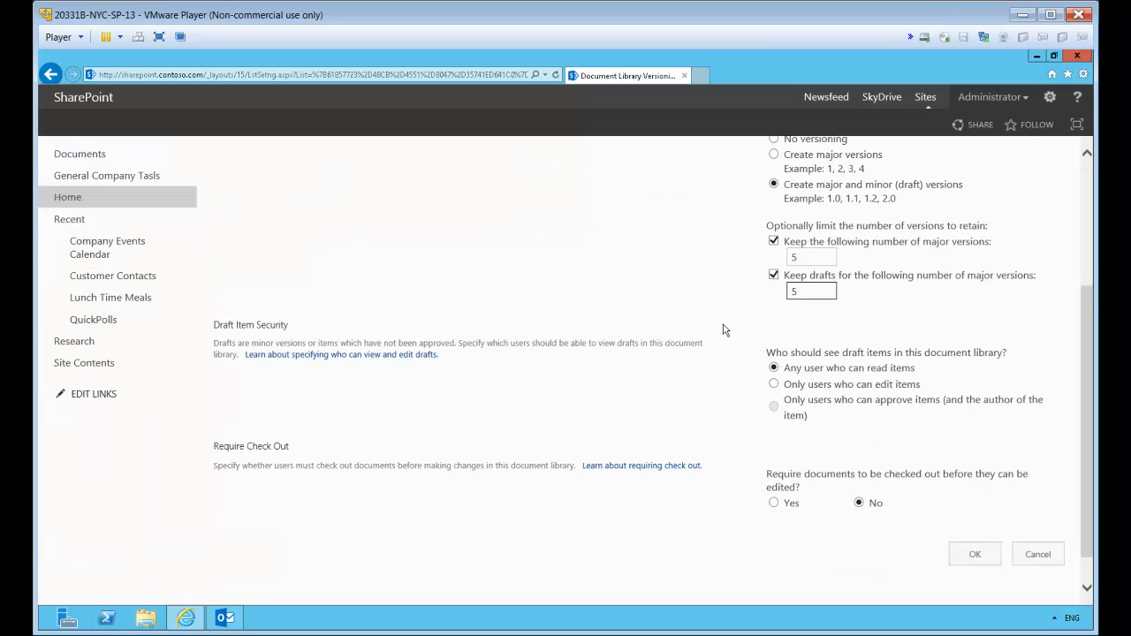
{"action": "scroll", "coordinate": [707, 316], "scroll_direction": "up", "scroll_amount": 3}
{"action": "left_click", "coordinate": [774, 275]}
{"action": "scroll", "coordinate": [702, 388], "scroll_direction": "down", "scroll_amount": 3}
{"action": "left_click", "coordinate": [774, 408]}
{"action": "left_click", "coordinate": [966, 555]}
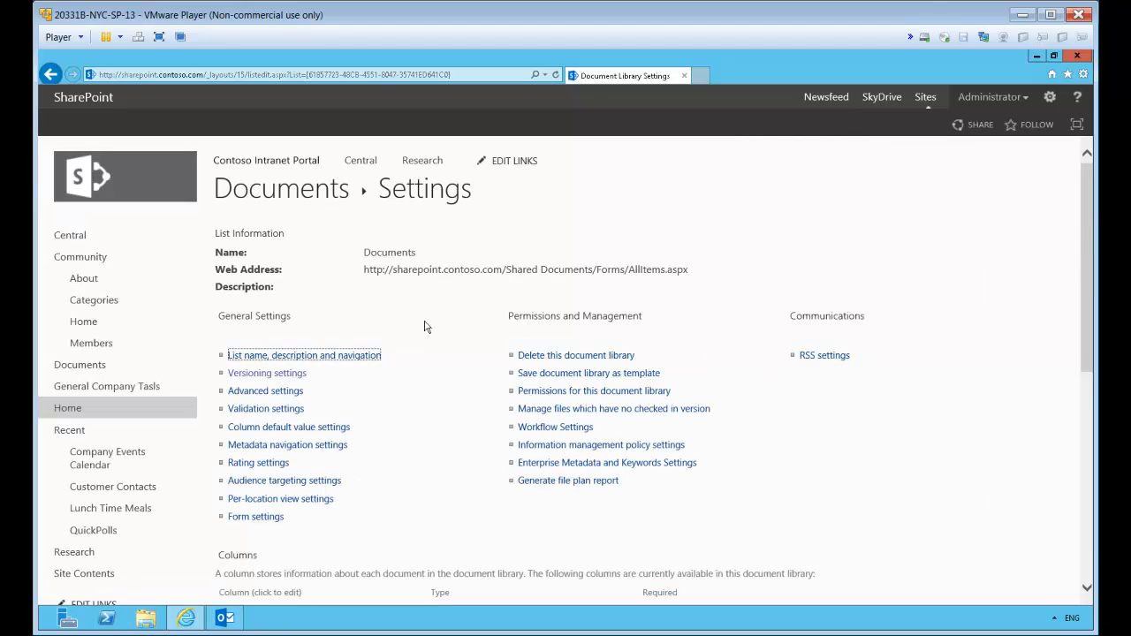
Review the library settings page and return to the Documents library with its new Approval Status column
{"action": "scroll", "coordinate": [393, 379], "scroll_direction": "down", "scroll_amount": 3}
{"action": "scroll", "coordinate": [392, 378], "scroll_direction": "down", "scroll_amount": 3}
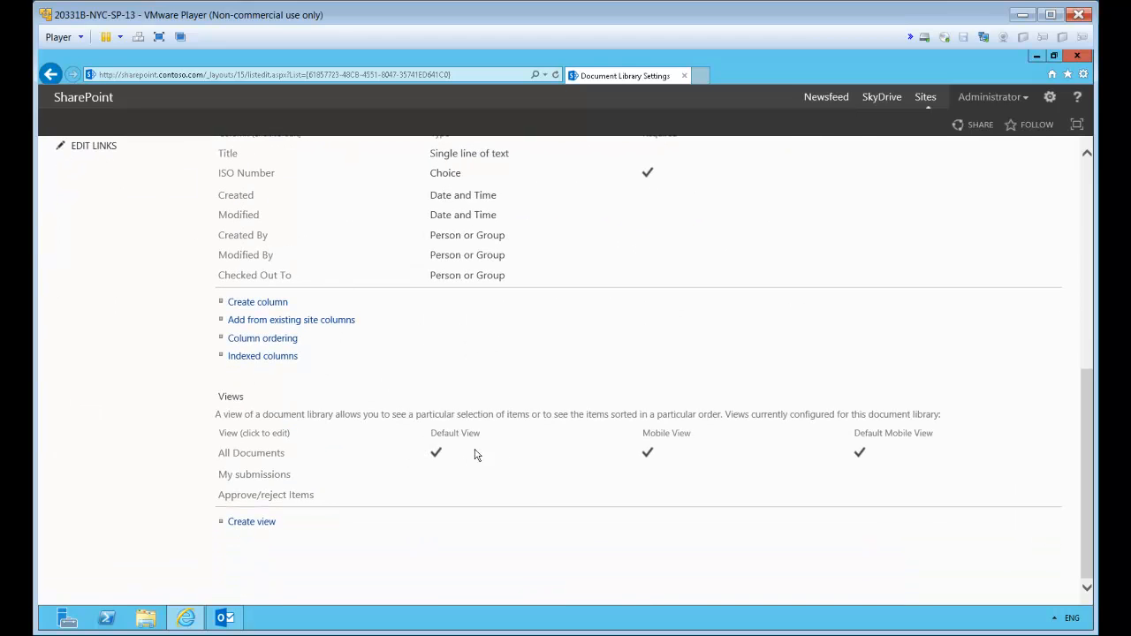
{"action": "scroll", "coordinate": [477, 432], "scroll_direction": "up", "scroll_amount": 5}
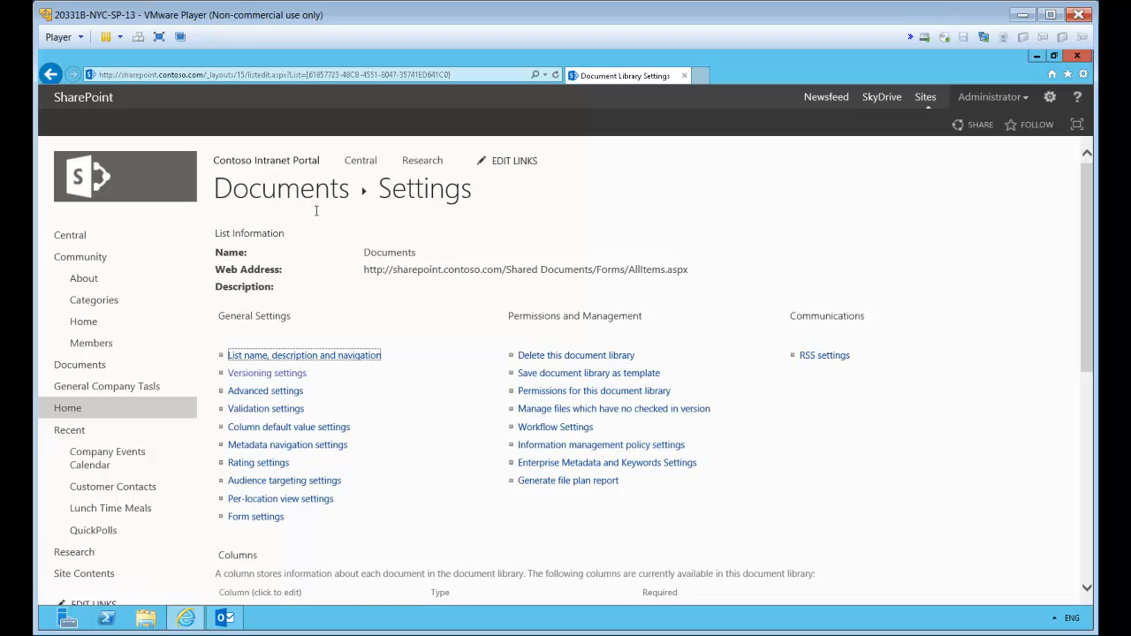
{"action": "left_click", "coordinate": [79, 365]}
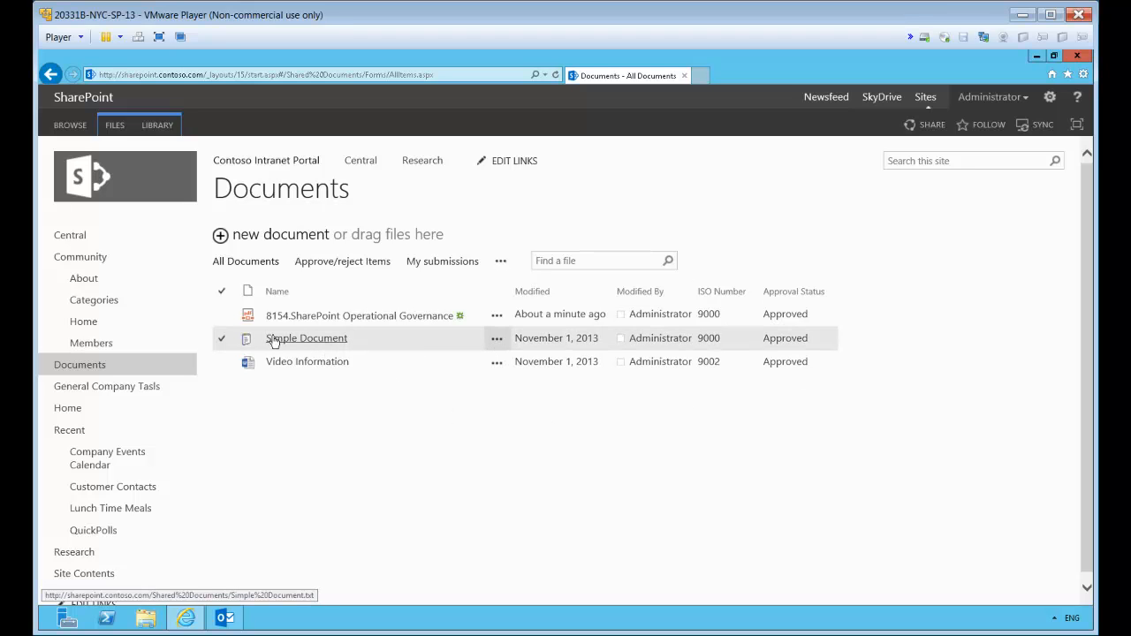
{"action": "left_click", "coordinate": [308, 339]}
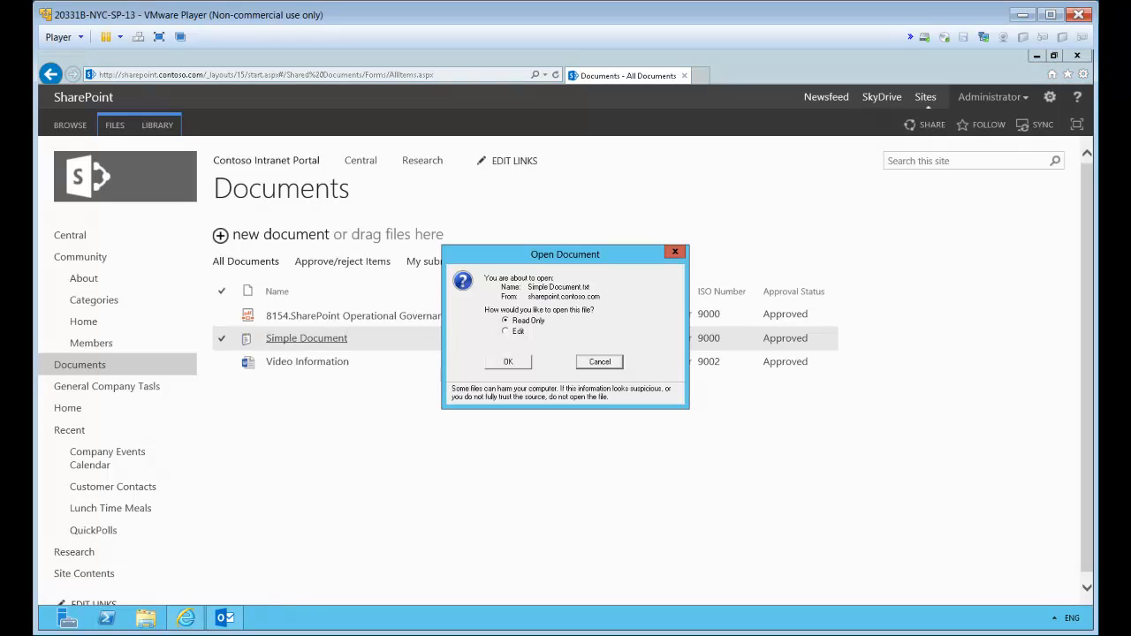
{"action": "left_click", "coordinate": [507, 332]}
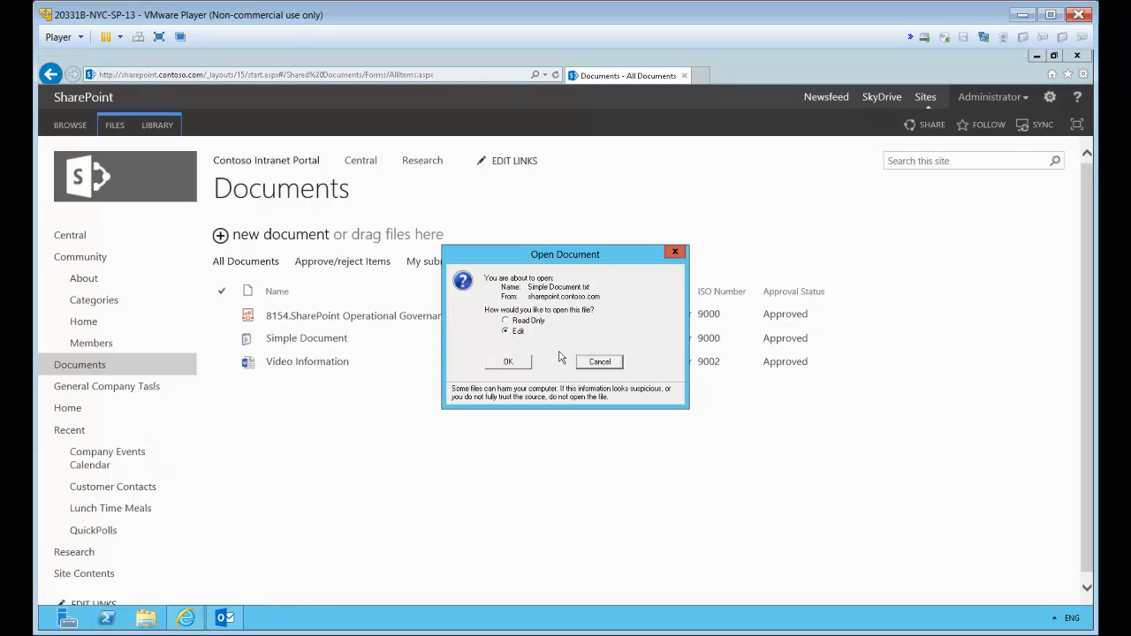
{"action": "left_click", "coordinate": [507, 362]}
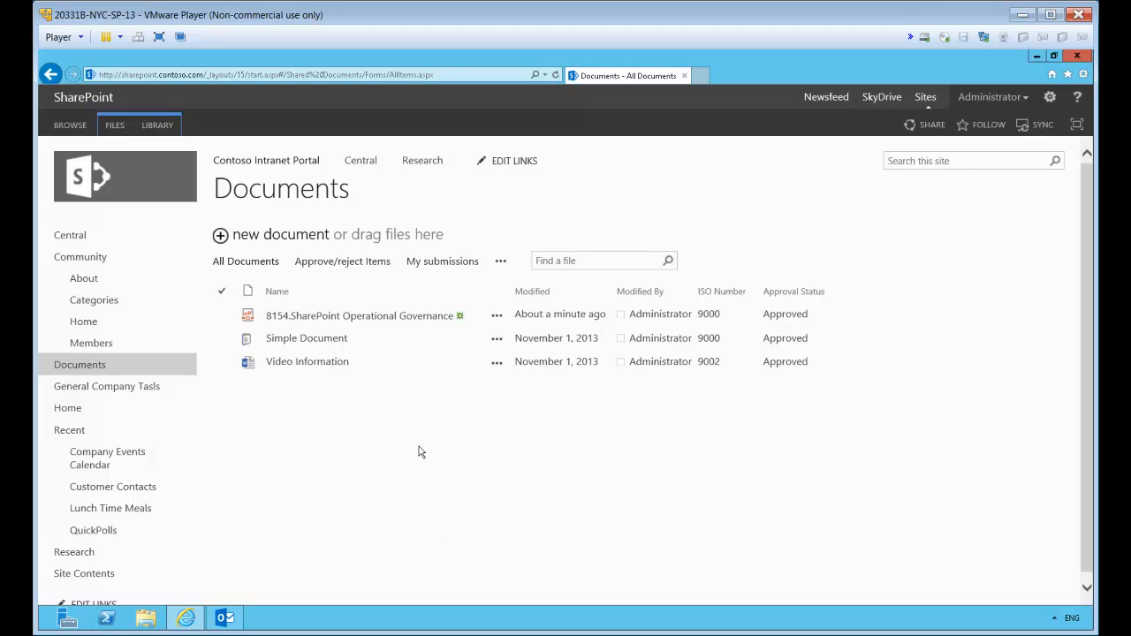
{"action": "left_click", "coordinate": [785, 599]}
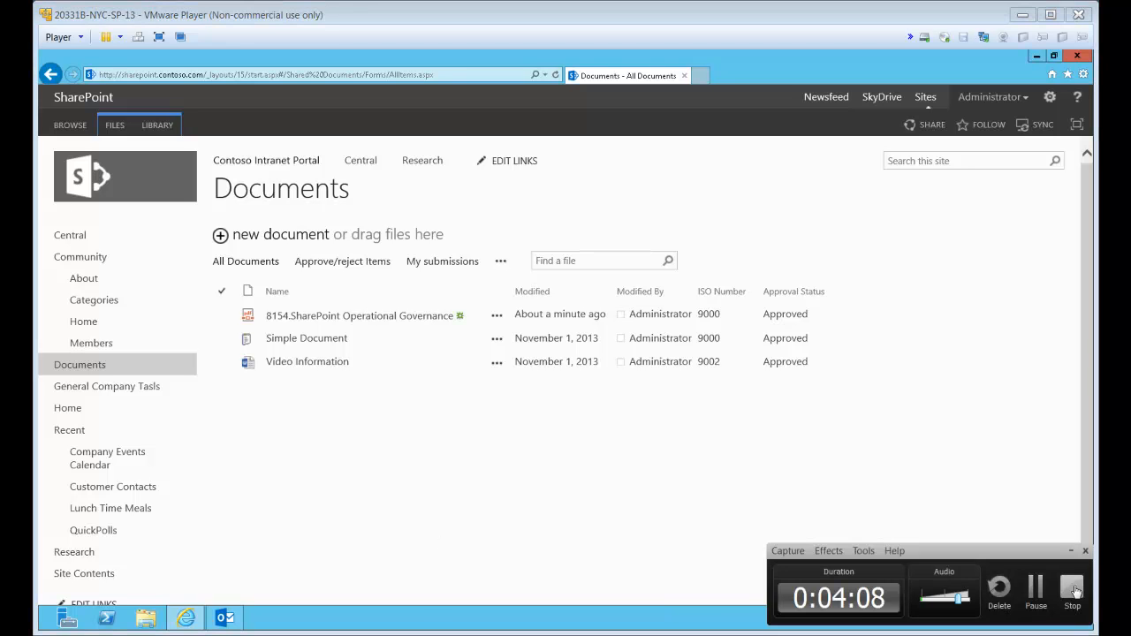
{"action": "left_click", "coordinate": [1038, 590]}
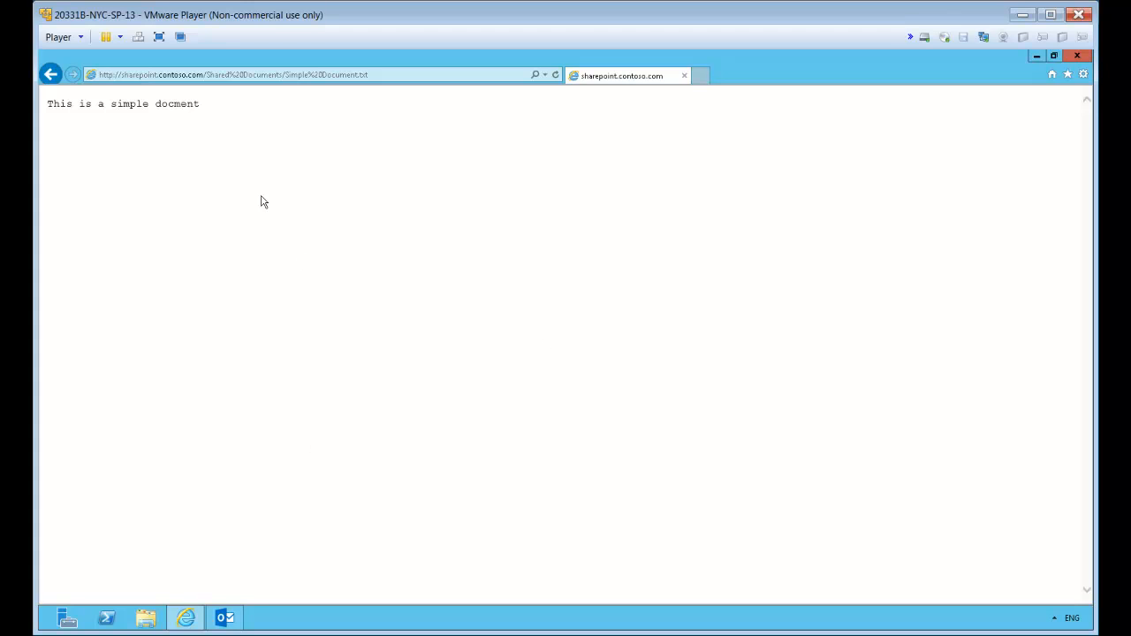
{"action": "left_click", "coordinate": [48, 75]}
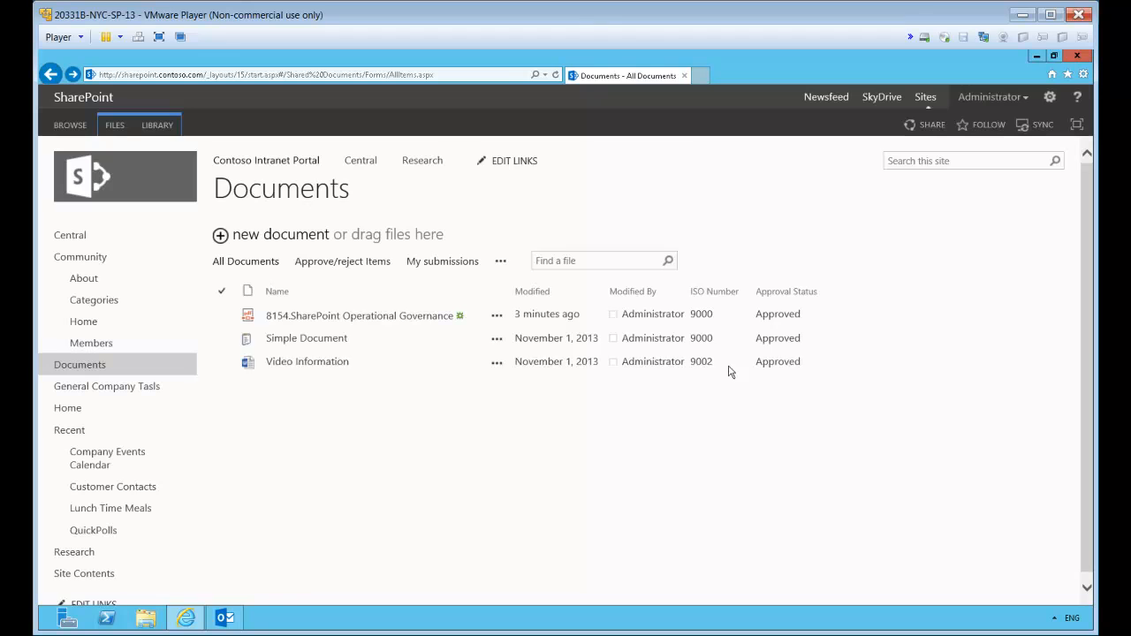
Edit Simple Document's properties: title 'This is an example' and ISO Number 9001, then save
{"action": "left_click", "coordinate": [498, 341]}
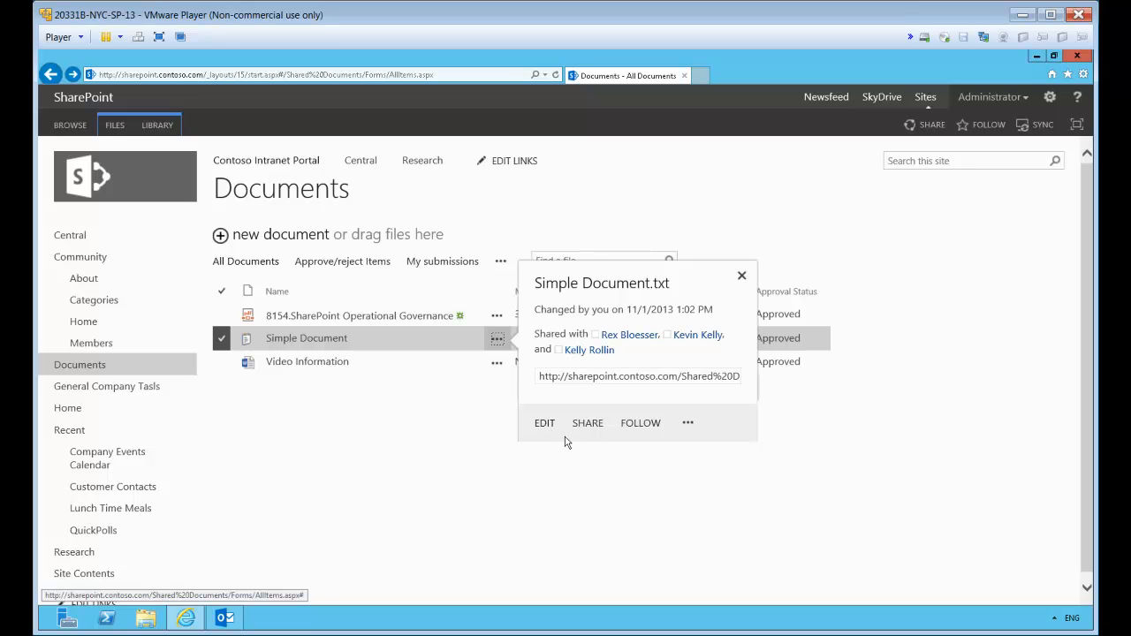
{"action": "left_click", "coordinate": [688, 426]}
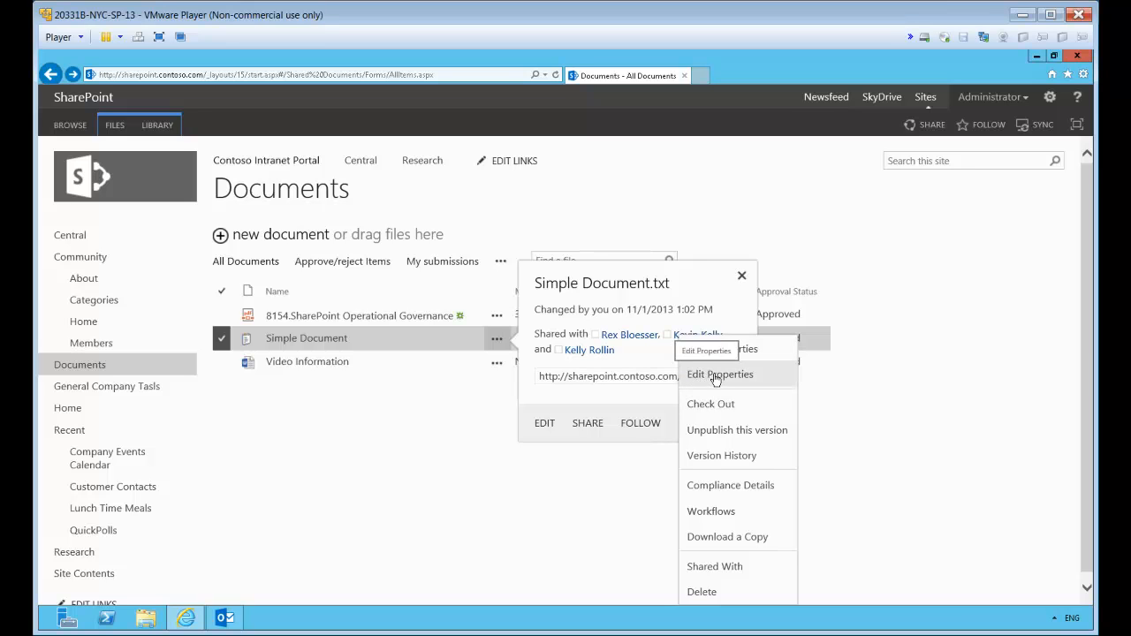
{"action": "left_click", "coordinate": [734, 380]}
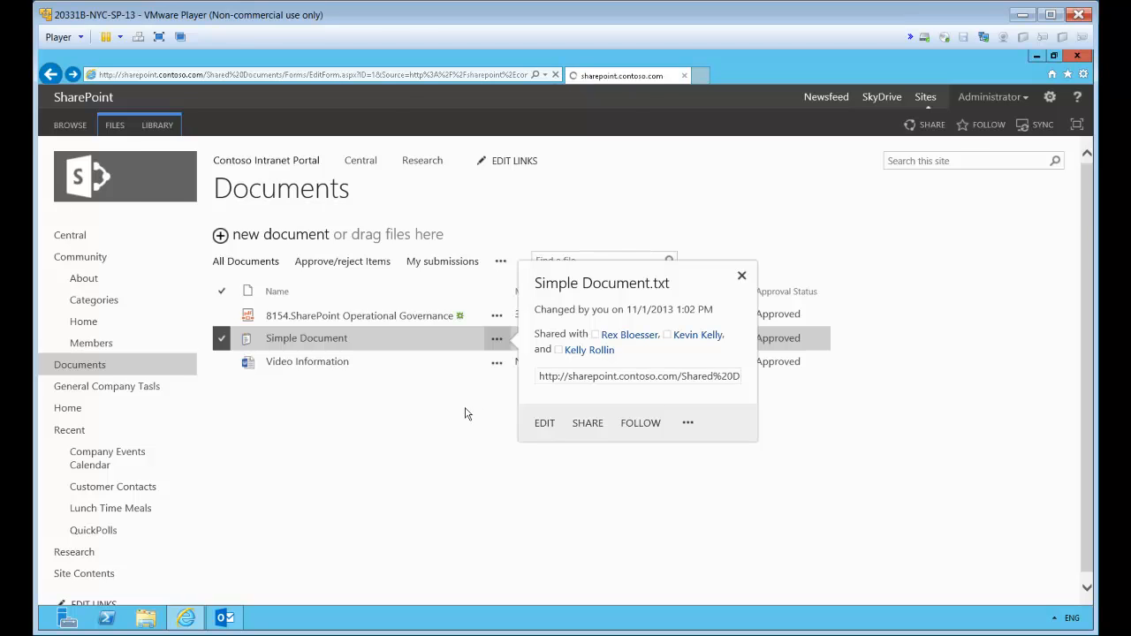
{"action": "left_click", "coordinate": [426, 302]}
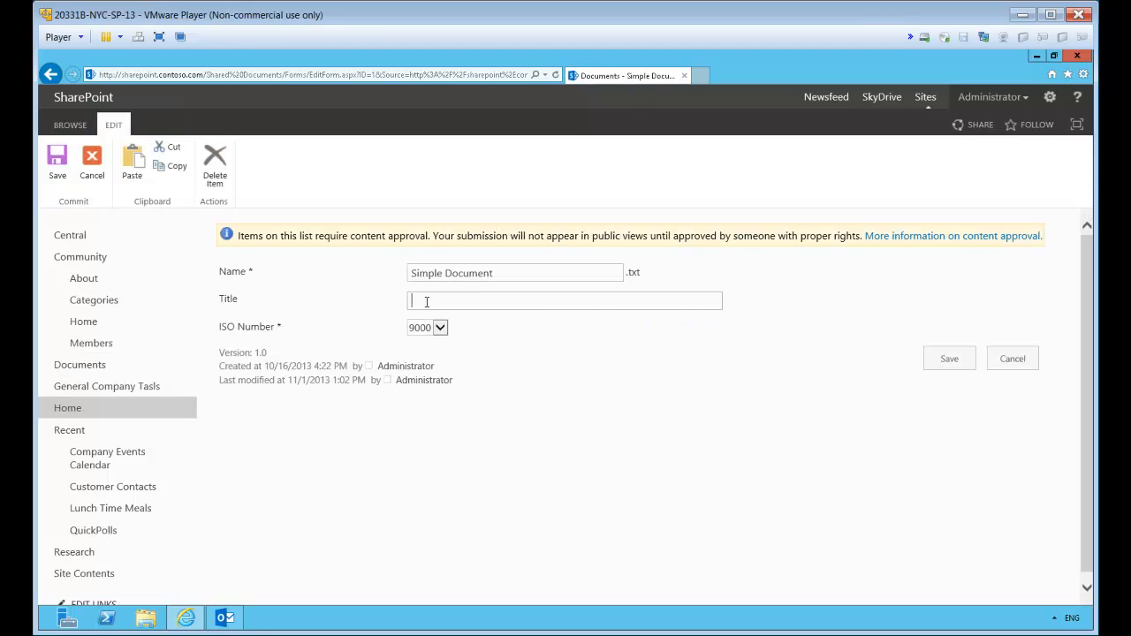
{"action": "type", "text": "This is an example"}
{"action": "left_click", "coordinate": [440, 327]}
{"action": "left_click", "coordinate": [419, 337]}
{"action": "left_click", "coordinate": [949, 360]}
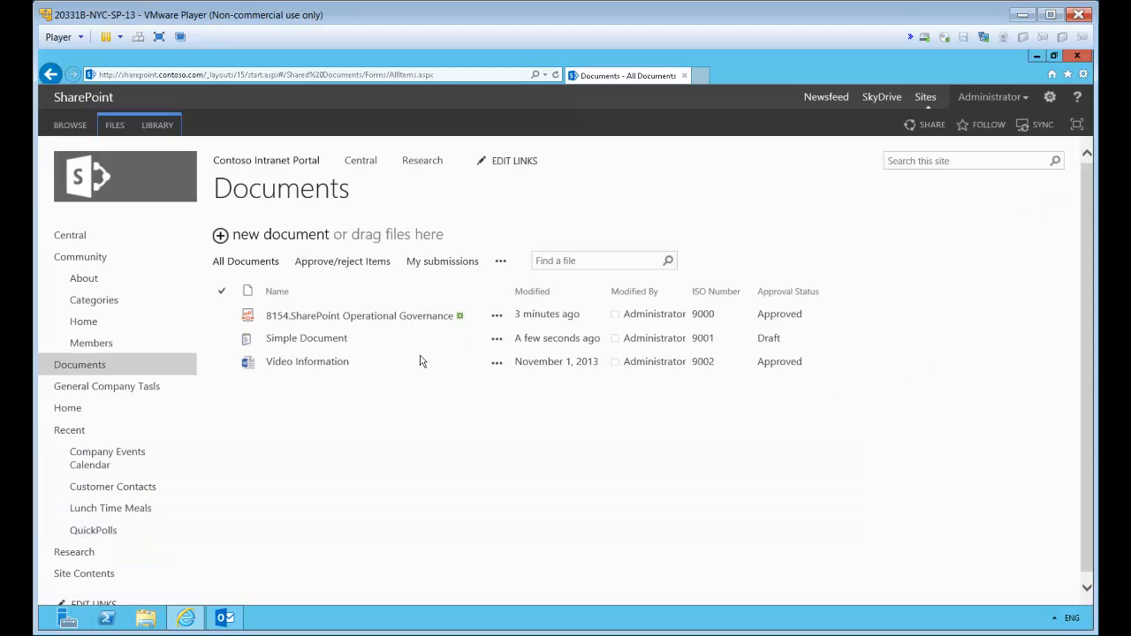
{"action": "left_click", "coordinate": [499, 340]}
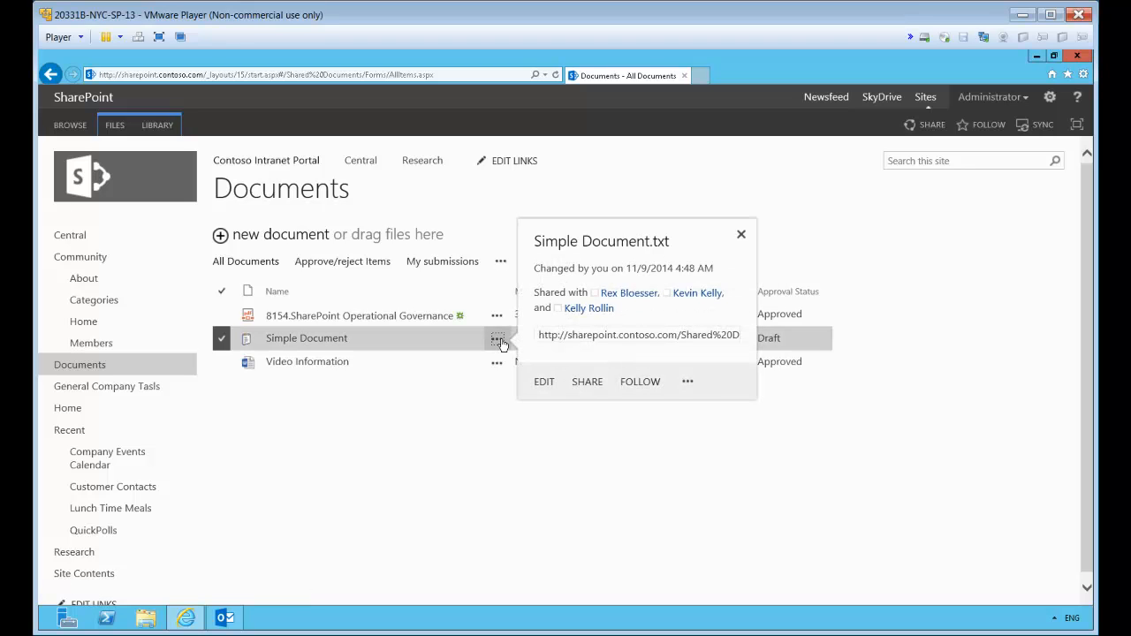
{"action": "left_click", "coordinate": [685, 383]}
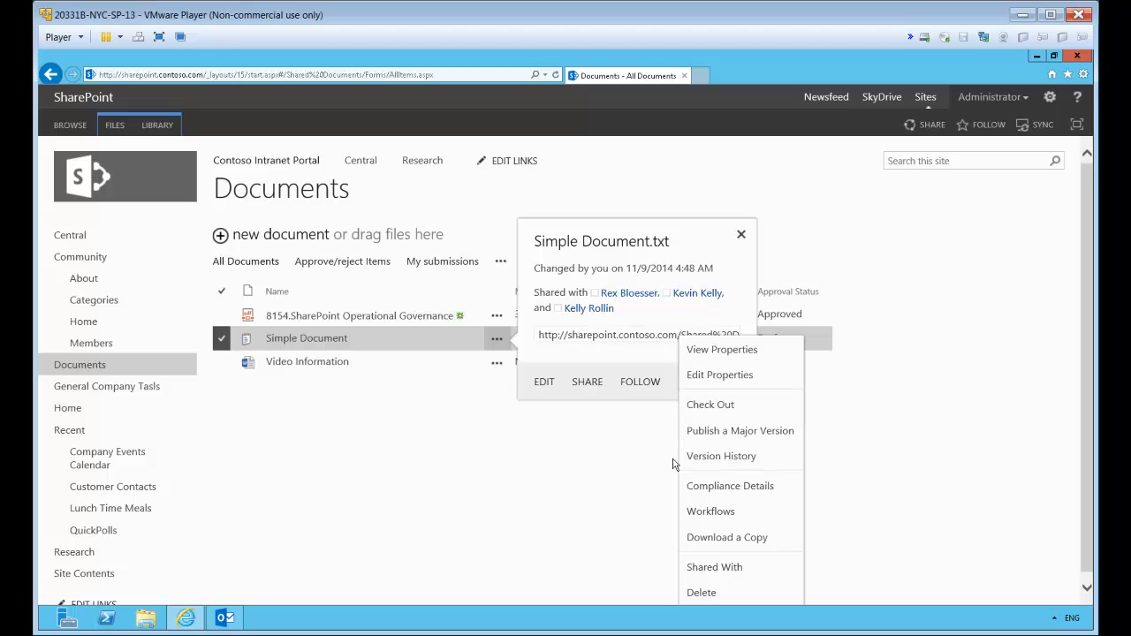
{"action": "left_click", "coordinate": [732, 458]}
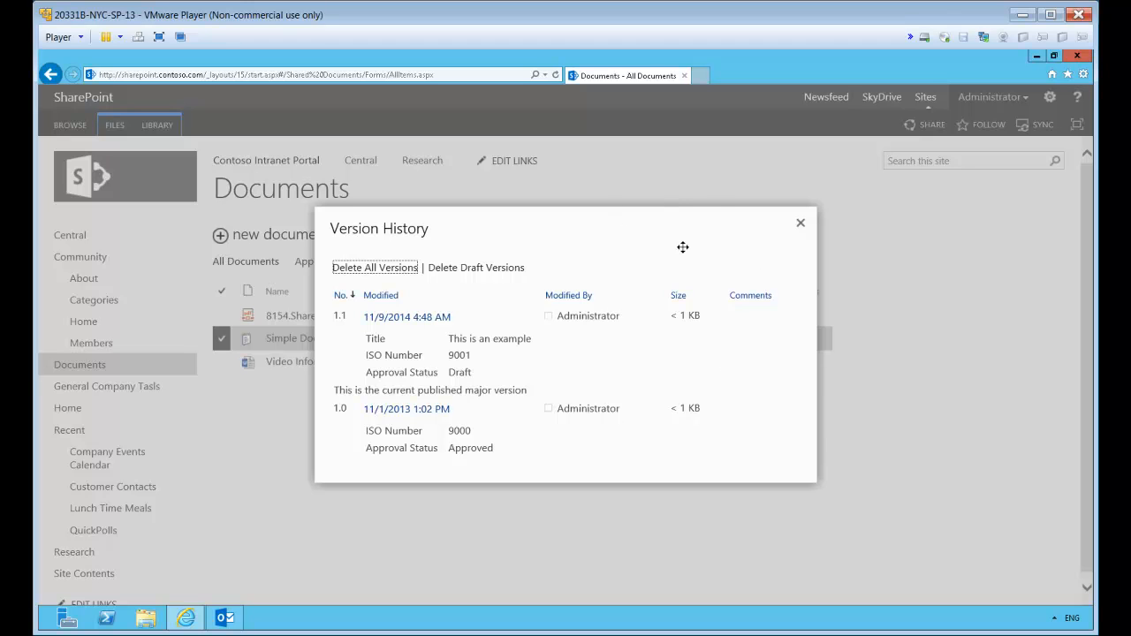
{"action": "left_click", "coordinate": [800, 222]}
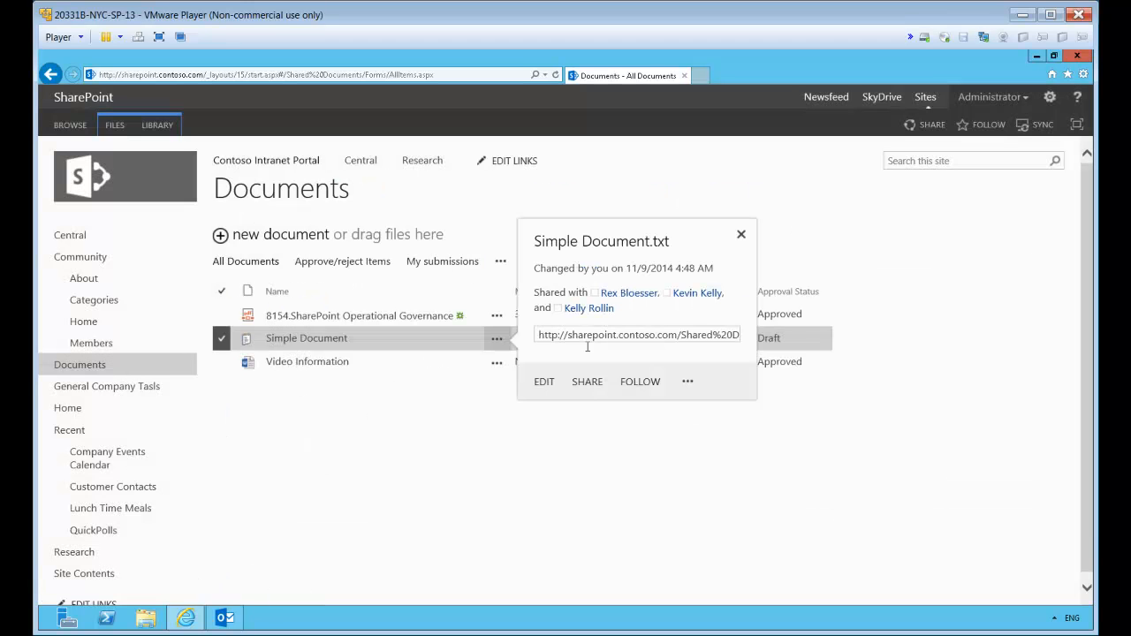
Publish Simple Document as a major version with a comment starting 'This is a new maj'
{"action": "left_click", "coordinate": [690, 384]}
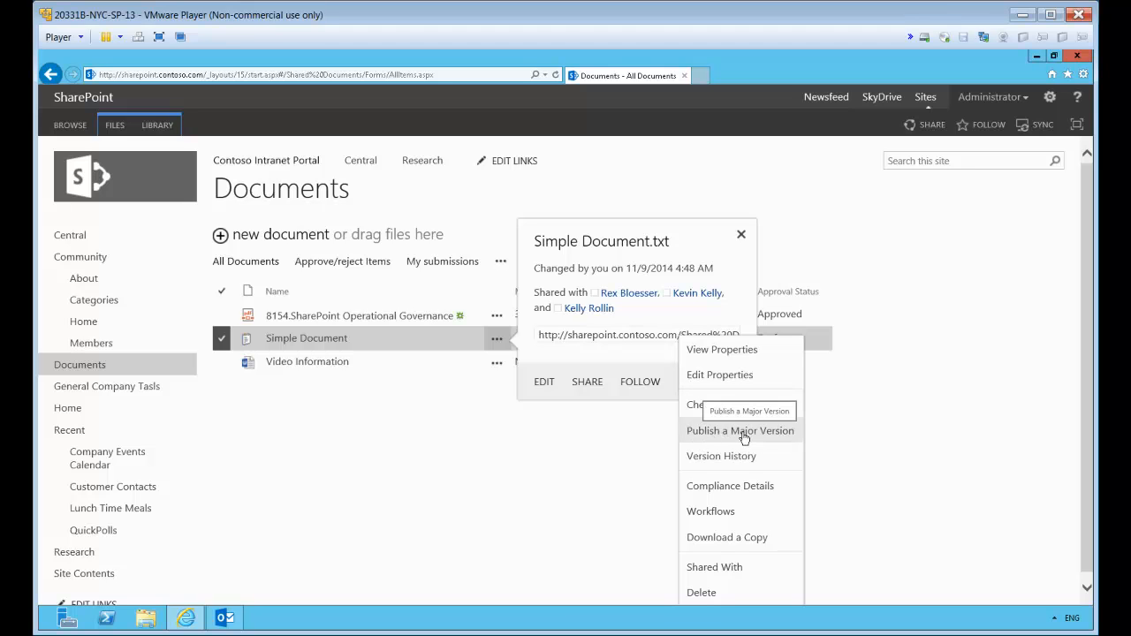
{"action": "left_click", "coordinate": [710, 434]}
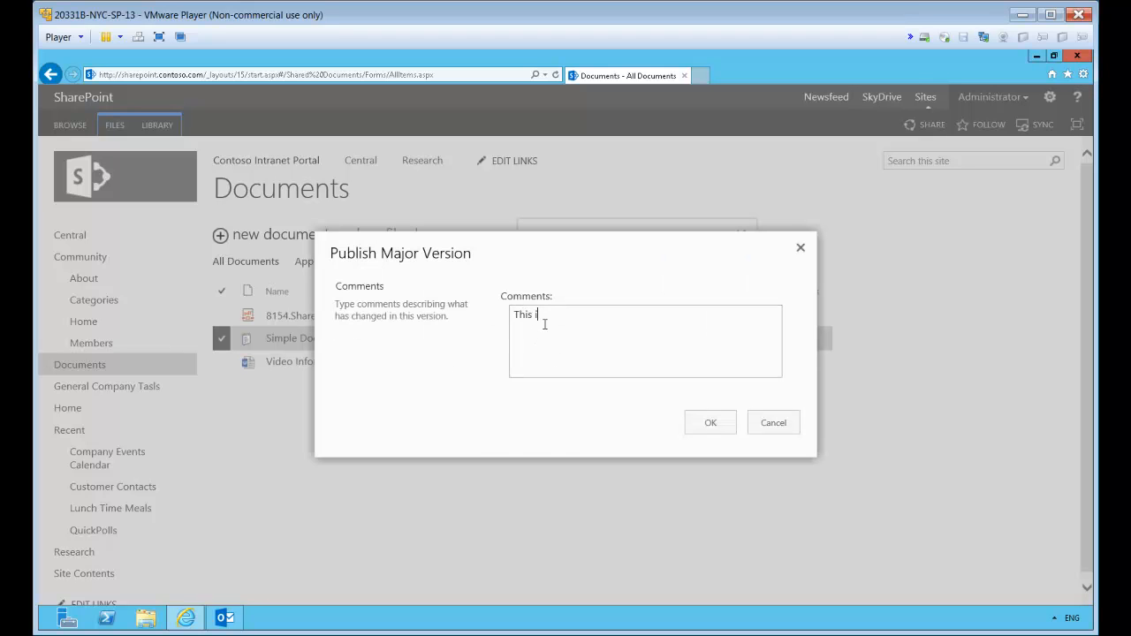
{"action": "type", "text": "This is a new major version of this document"}
{"action": "left_click", "coordinate": [710, 422]}
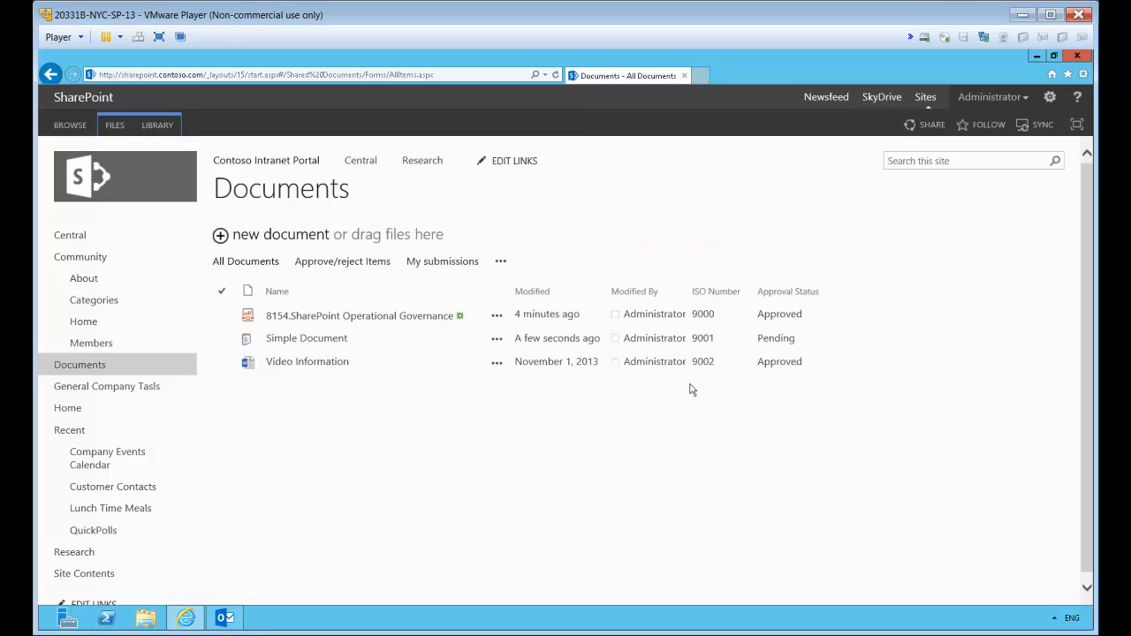
{"action": "left_click", "coordinate": [497, 338]}
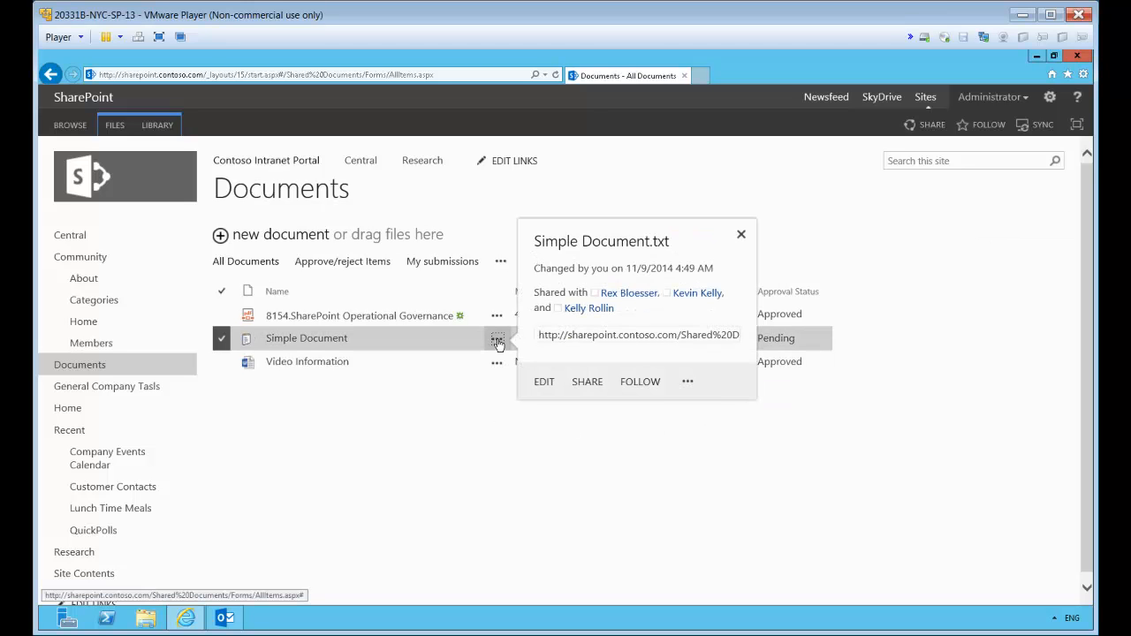
{"action": "left_click", "coordinate": [691, 387]}
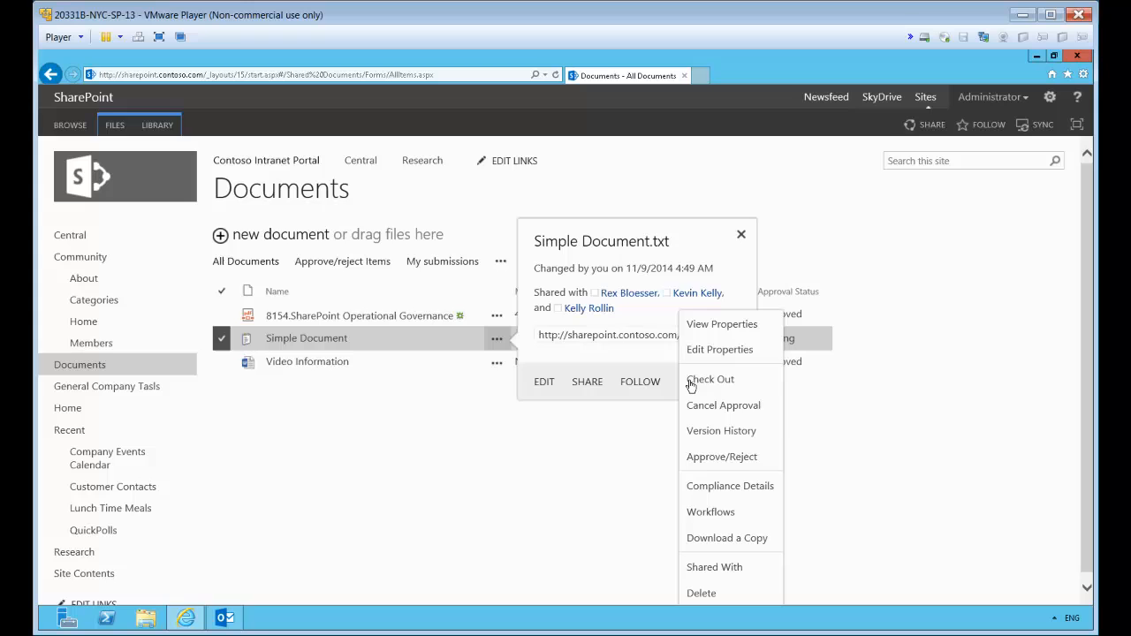
{"action": "left_click", "coordinate": [695, 433]}
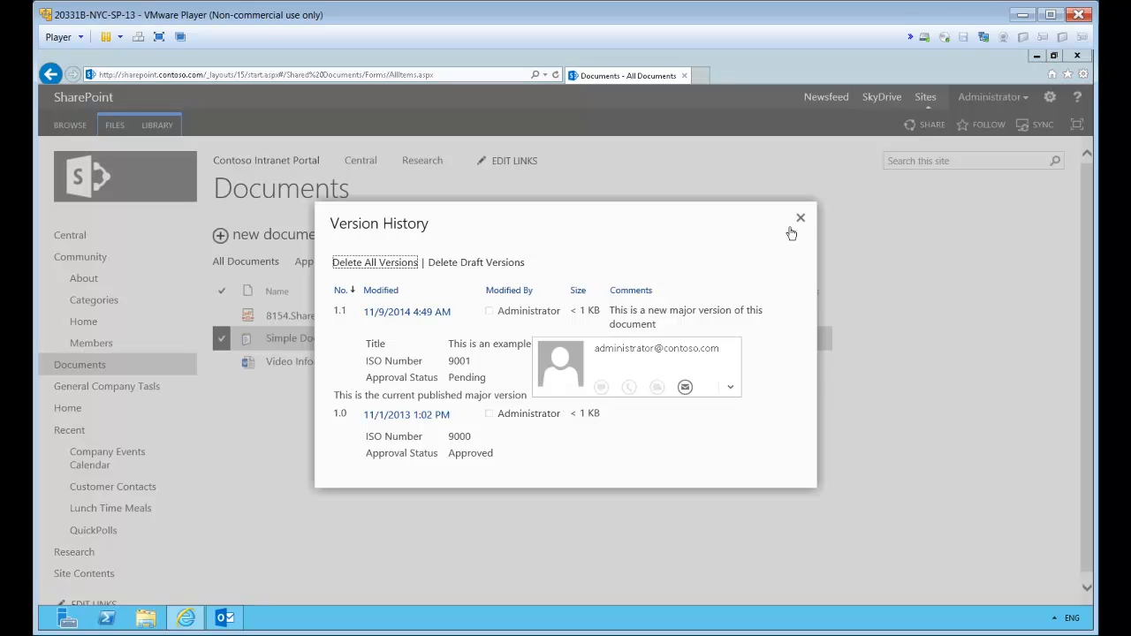
{"action": "left_click", "coordinate": [800, 218]}
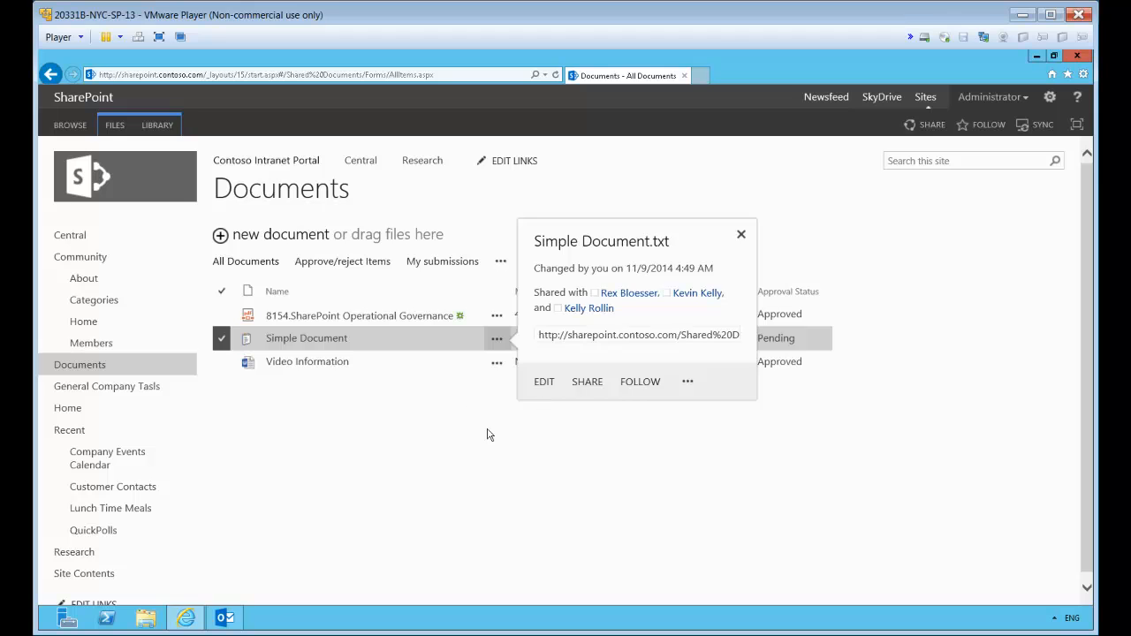
{"action": "left_click", "coordinate": [487, 435]}
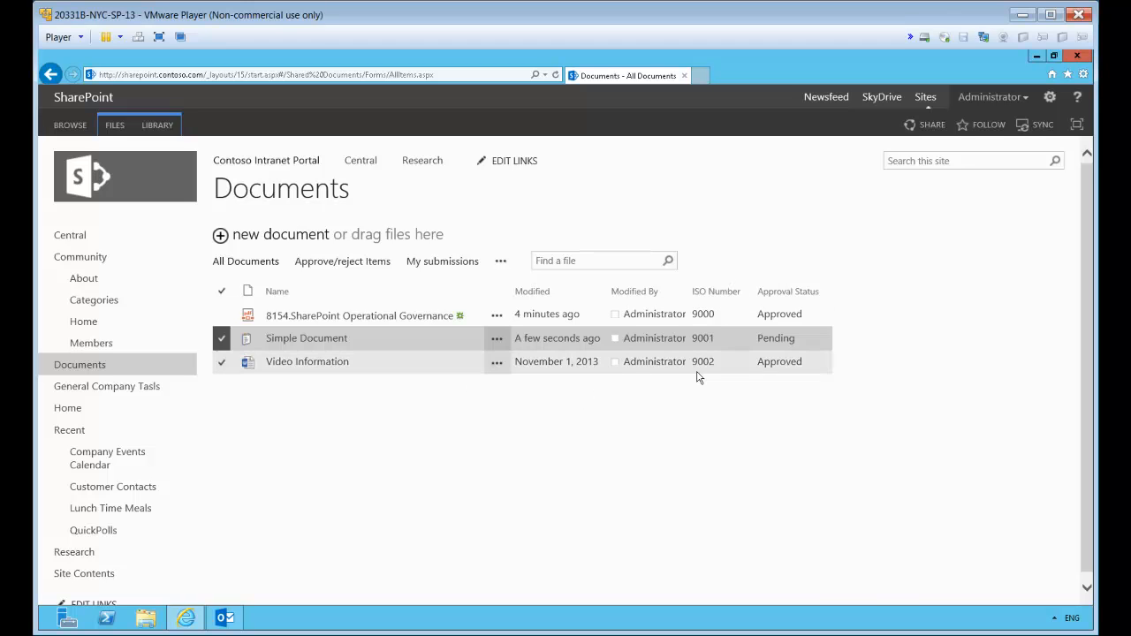
Open the Documents library settings and scroll down to the Columns section
{"action": "left_click", "coordinate": [157, 126]}
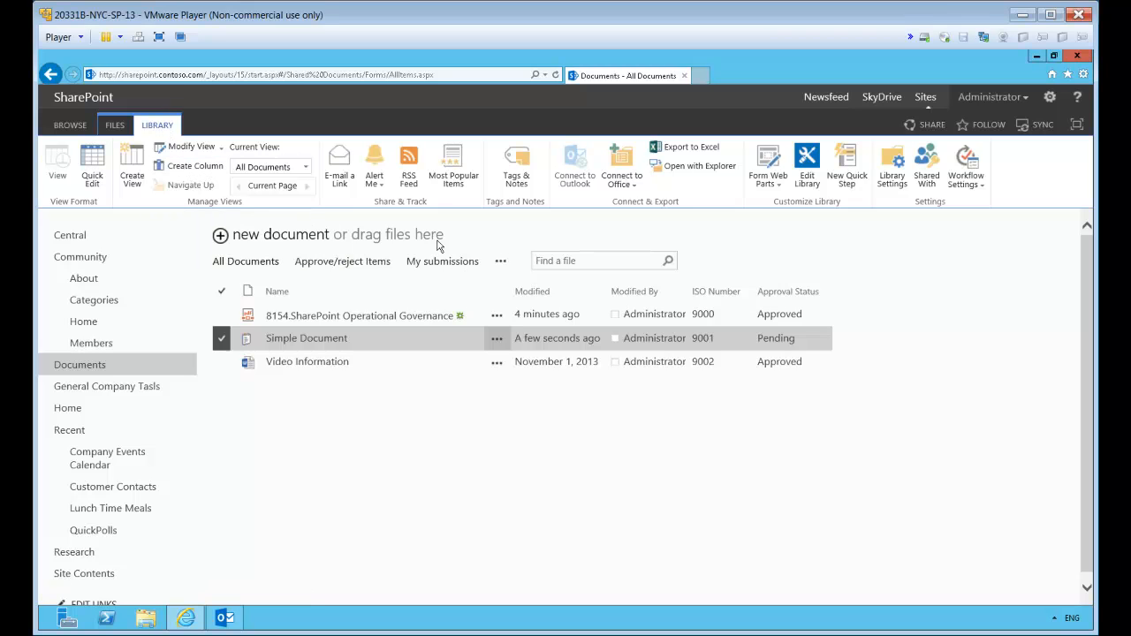
{"action": "left_click", "coordinate": [895, 177]}
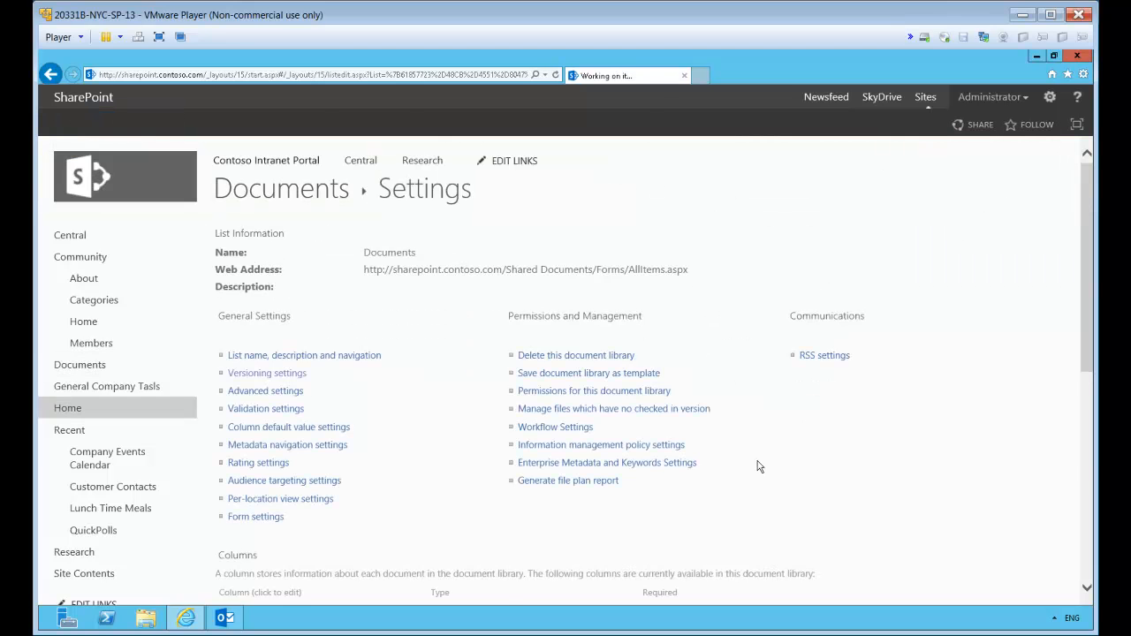
{"action": "scroll", "coordinate": [473, 500], "scroll_direction": "down", "scroll_amount": 3}
{"action": "scroll", "coordinate": [473, 500], "scroll_direction": "down", "scroll_amount": 2}
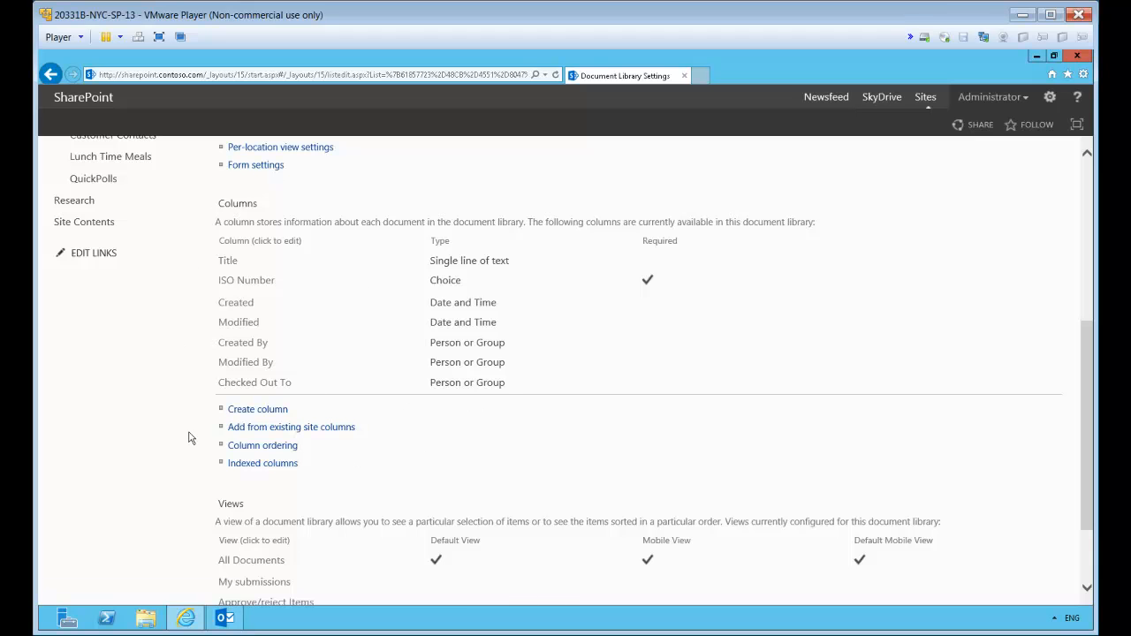
Add the existing Author site column to the Documents library
{"action": "left_click", "coordinate": [319, 433]}
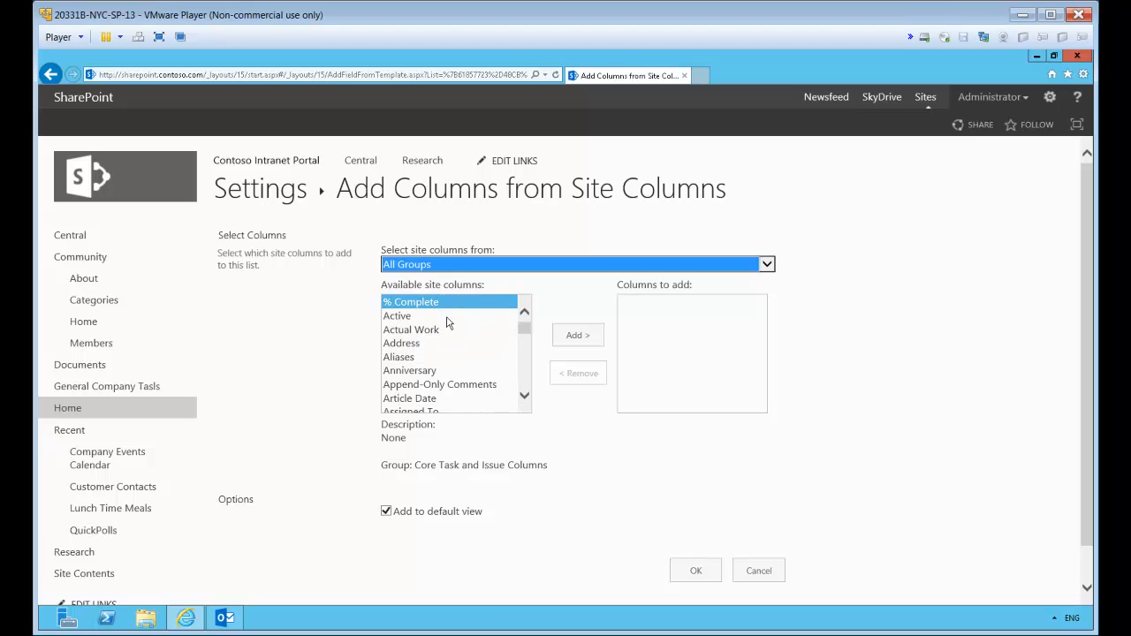
{"action": "left_click", "coordinate": [524, 397]}
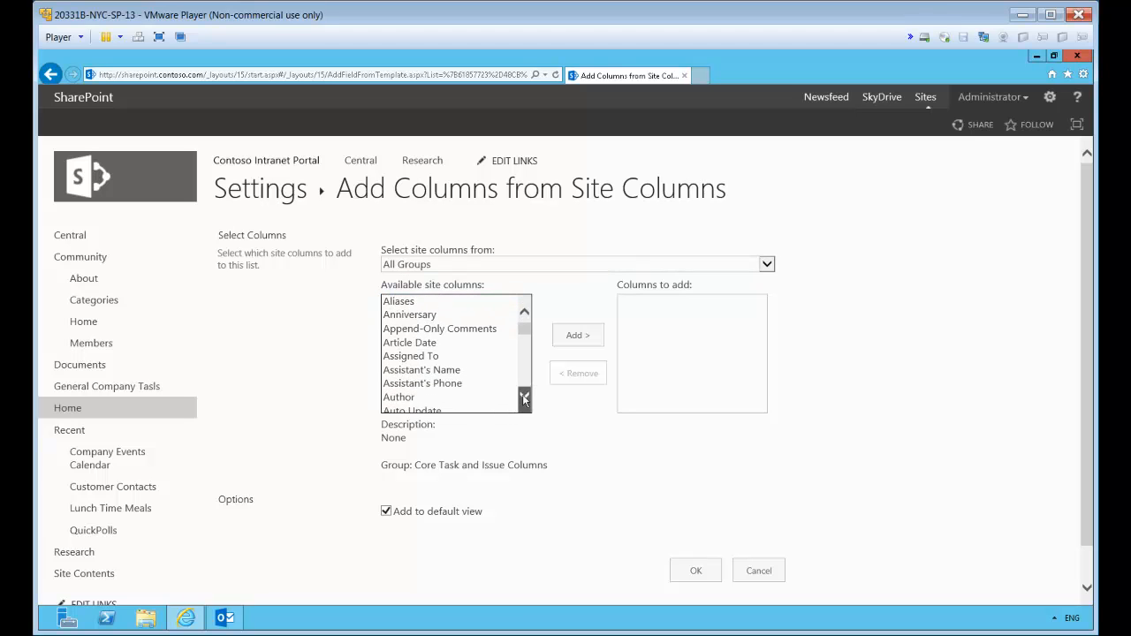
{"action": "left_click", "coordinate": [402, 371]}
{"action": "left_click", "coordinate": [578, 335]}
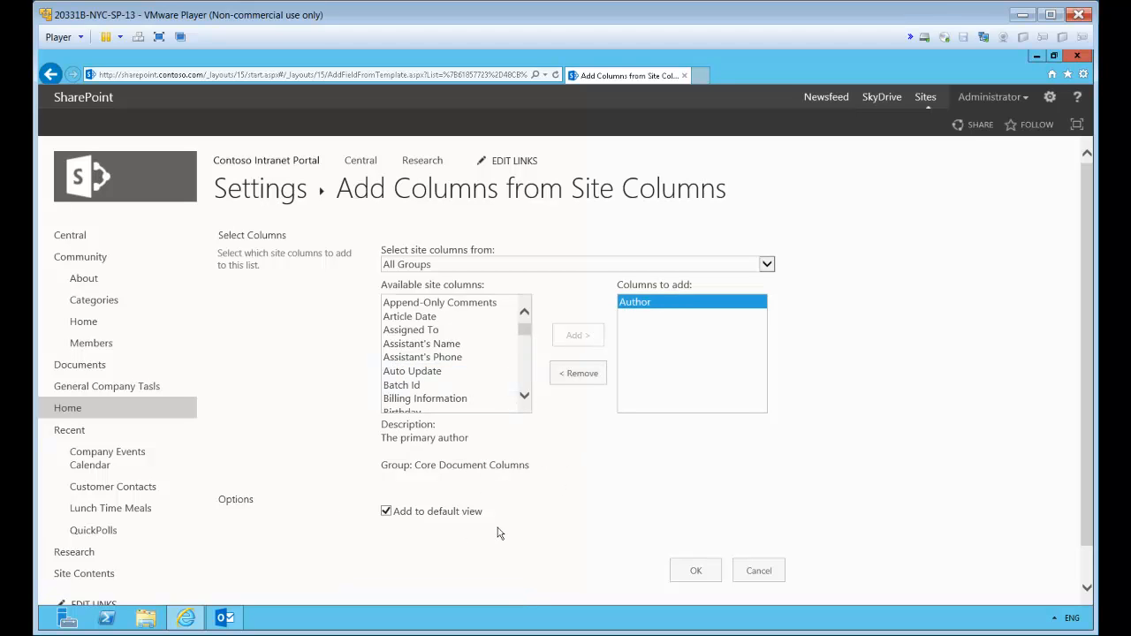
{"action": "left_click", "coordinate": [696, 573]}
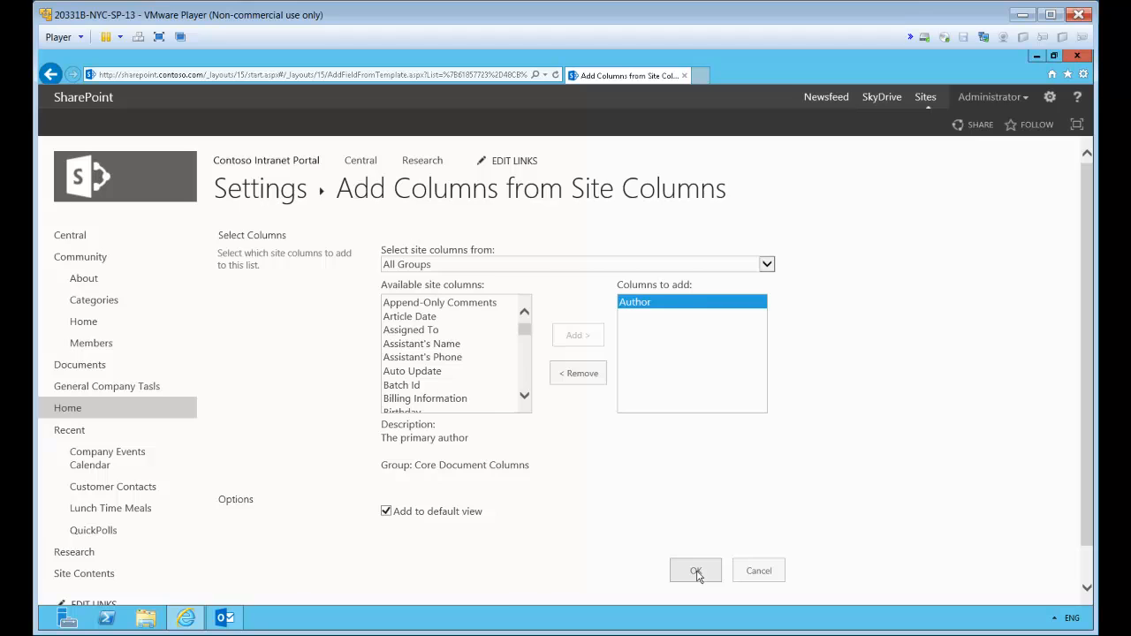
{"action": "scroll", "coordinate": [728, 487], "scroll_direction": "down", "scroll_amount": 4}
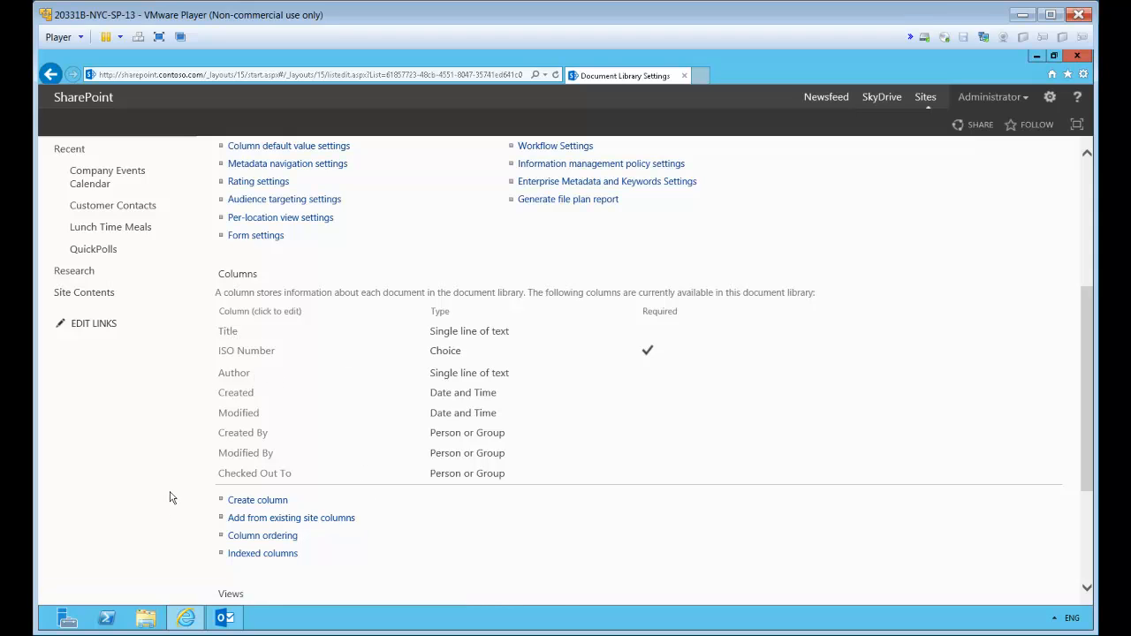
Try setting Author to position 1 in Column ordering, then return from the error to Documents
{"action": "left_click", "coordinate": [261, 537]}
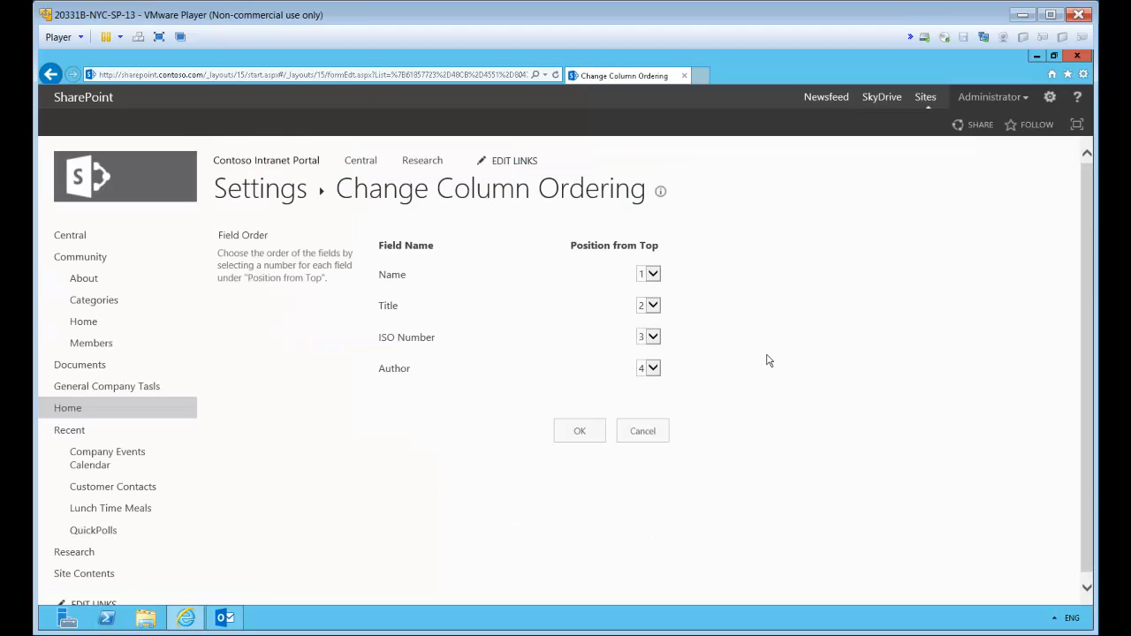
{"action": "left_click", "coordinate": [655, 369]}
{"action": "left_click", "coordinate": [648, 334]}
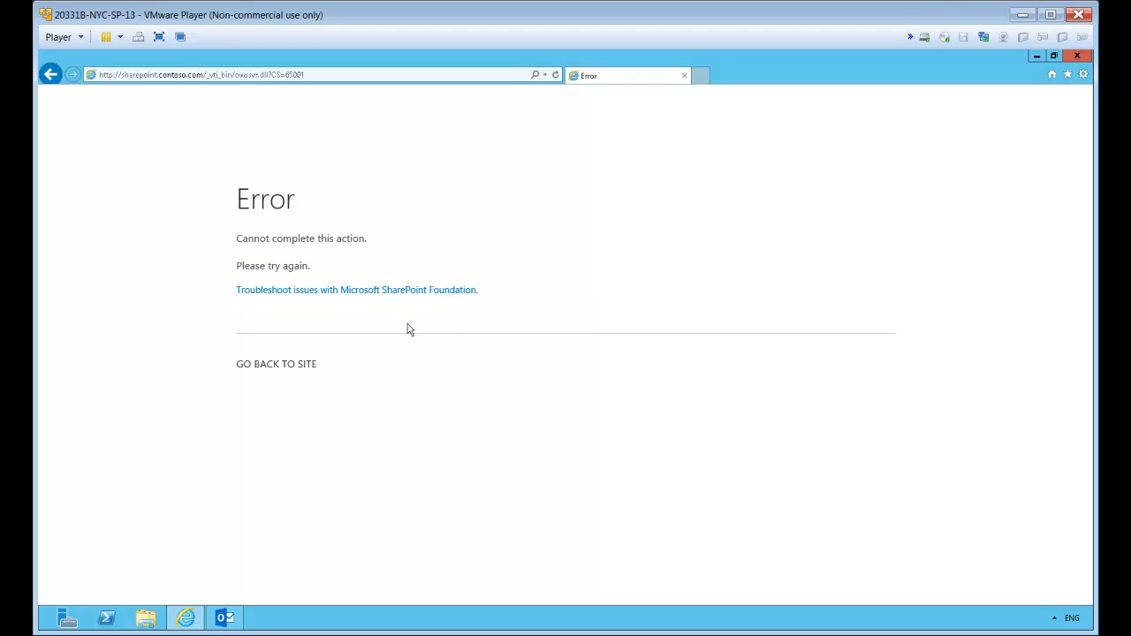
{"action": "left_click", "coordinate": [284, 368]}
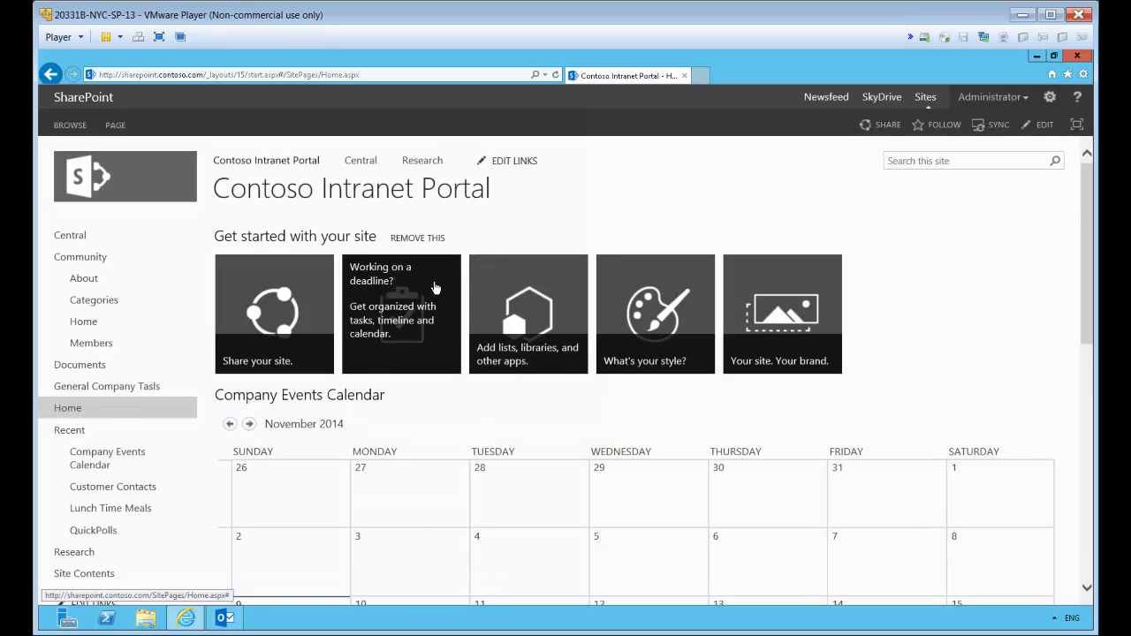
{"action": "left_click", "coordinate": [72, 372]}
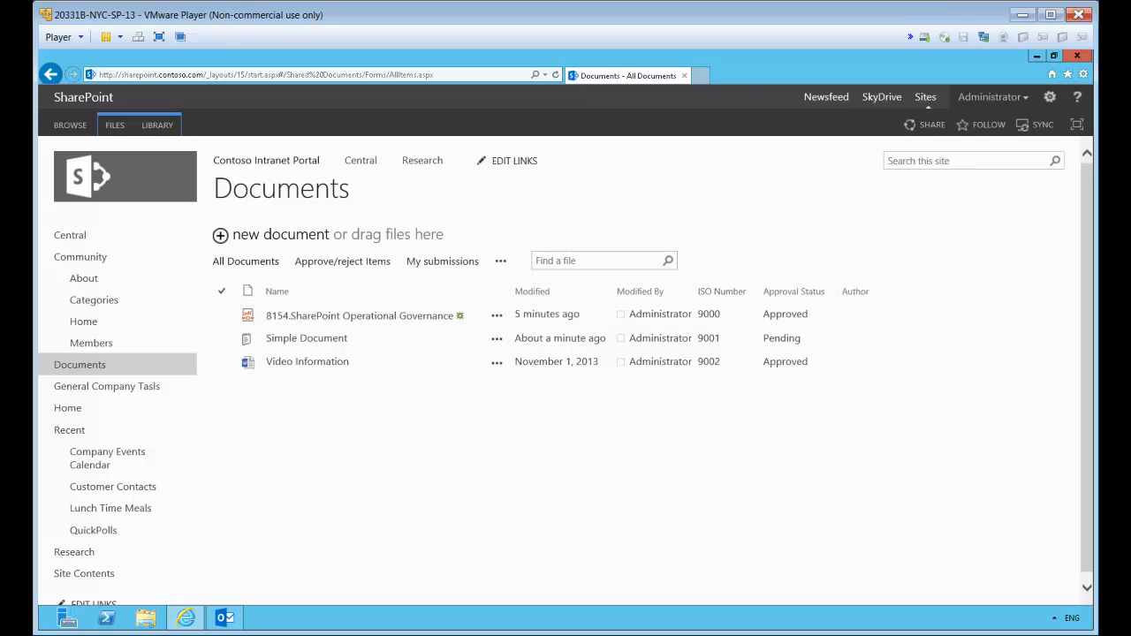
Modify the All Documents view so the Author column is at position 1, and save it
{"action": "left_click", "coordinate": [166, 129]}
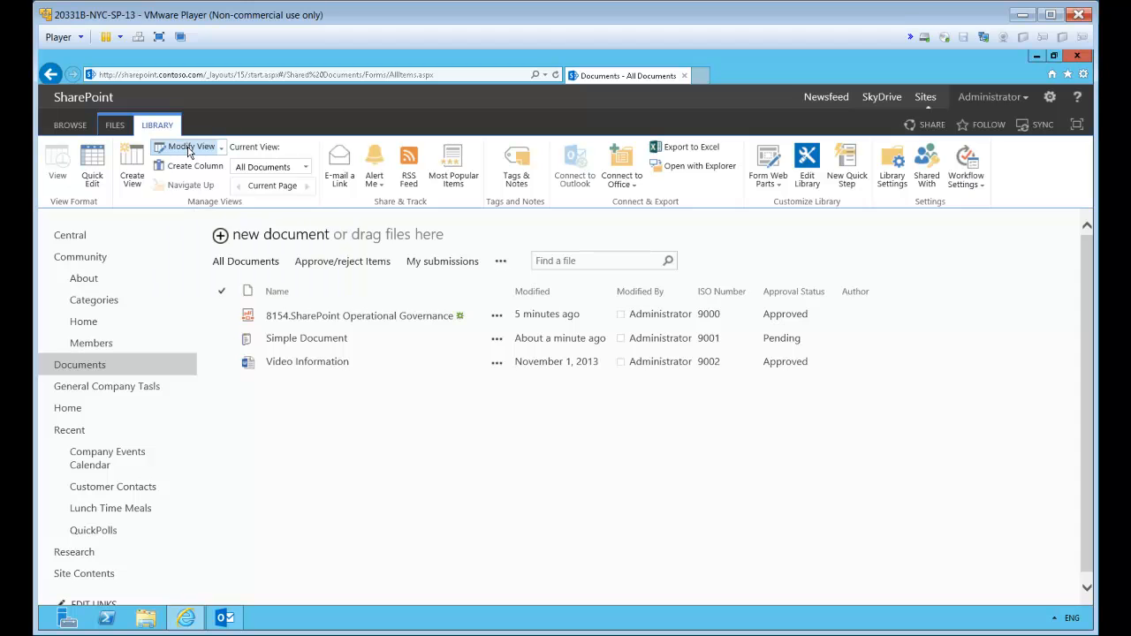
{"action": "left_click", "coordinate": [188, 151]}
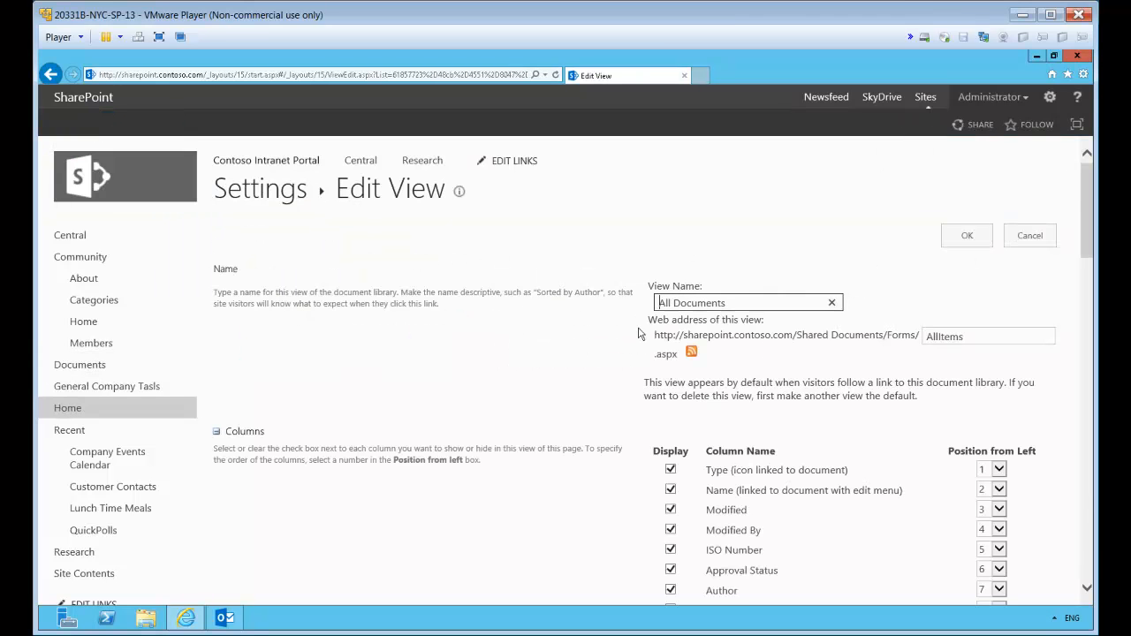
{"action": "scroll", "coordinate": [870, 519], "scroll_direction": "down", "scroll_amount": 1}
{"action": "scroll", "coordinate": [849, 498], "scroll_direction": "down", "scroll_amount": 1}
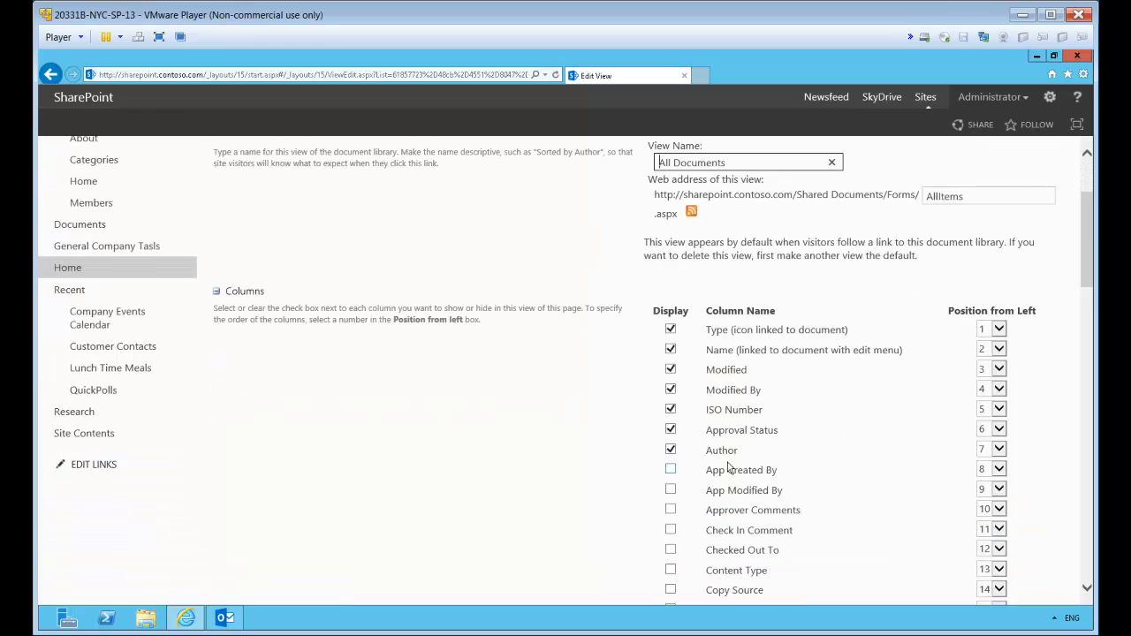
{"action": "left_click", "coordinate": [1000, 450]}
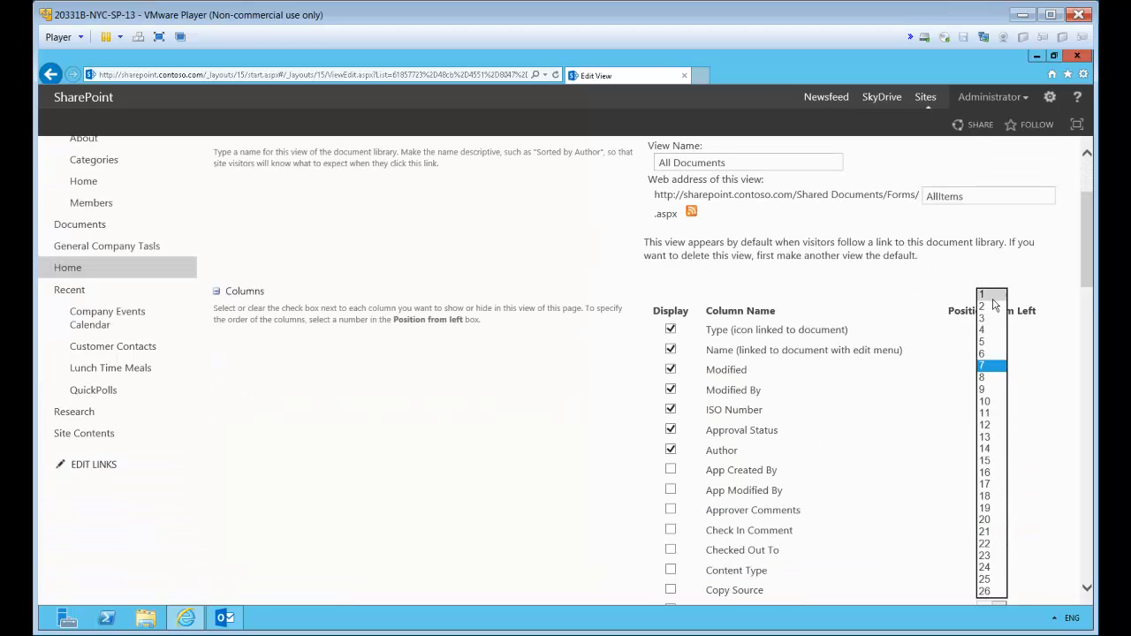
{"action": "left_click", "coordinate": [988, 295]}
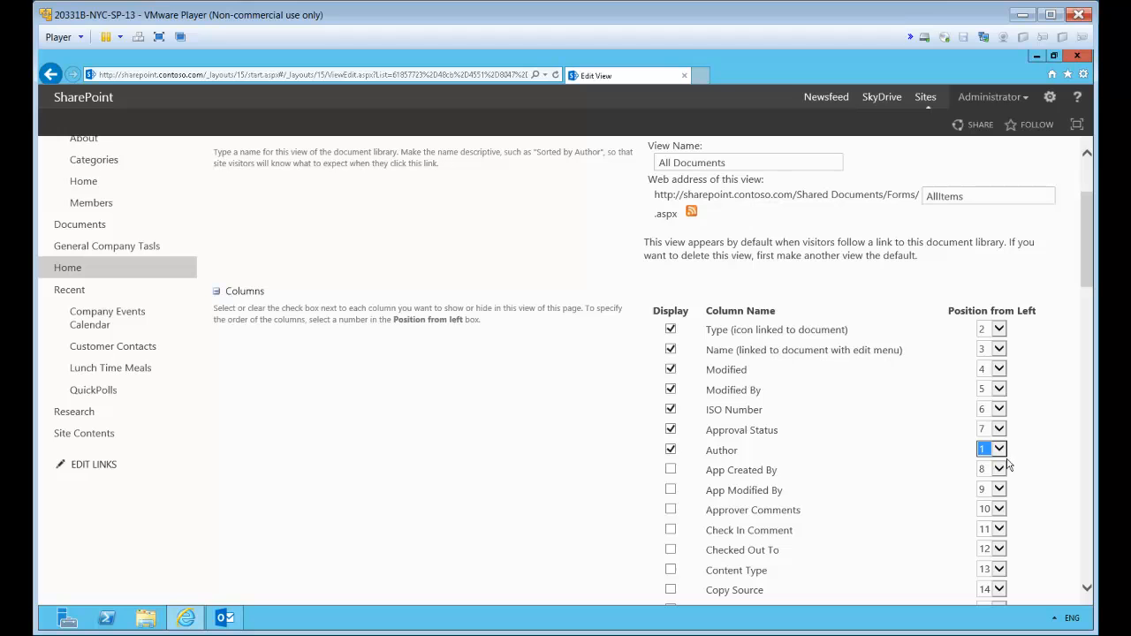
{"action": "scroll", "coordinate": [459, 253], "scroll_direction": "down", "scroll_amount": 15}
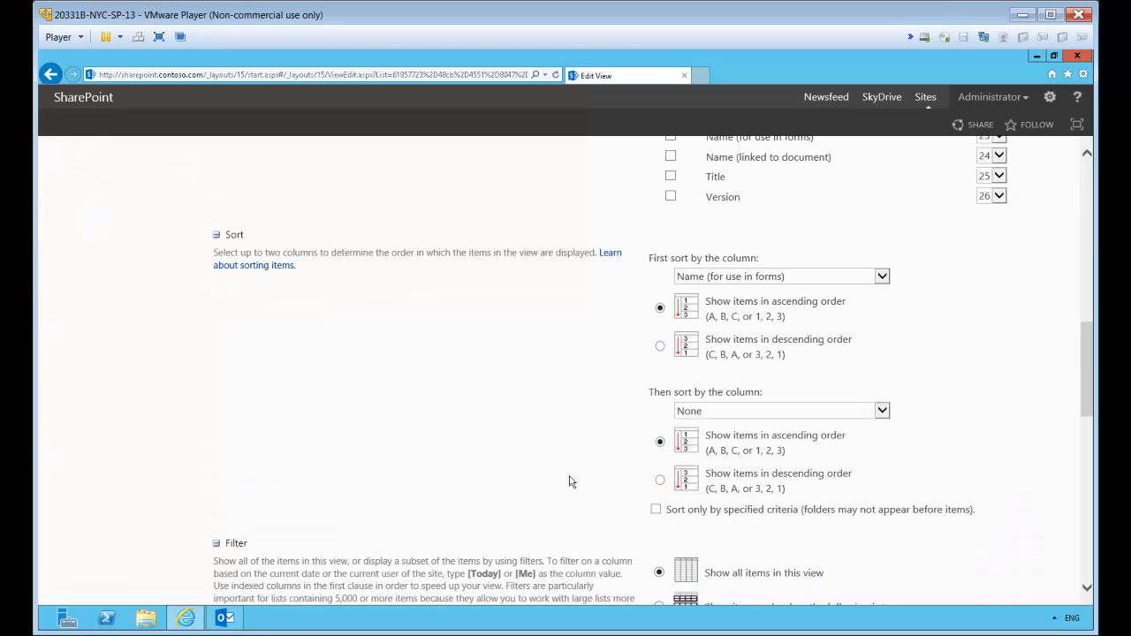
{"action": "scroll", "coordinate": [768, 522], "scroll_direction": "down", "scroll_amount": 3}
{"action": "left_click", "coordinate": [965, 519]}
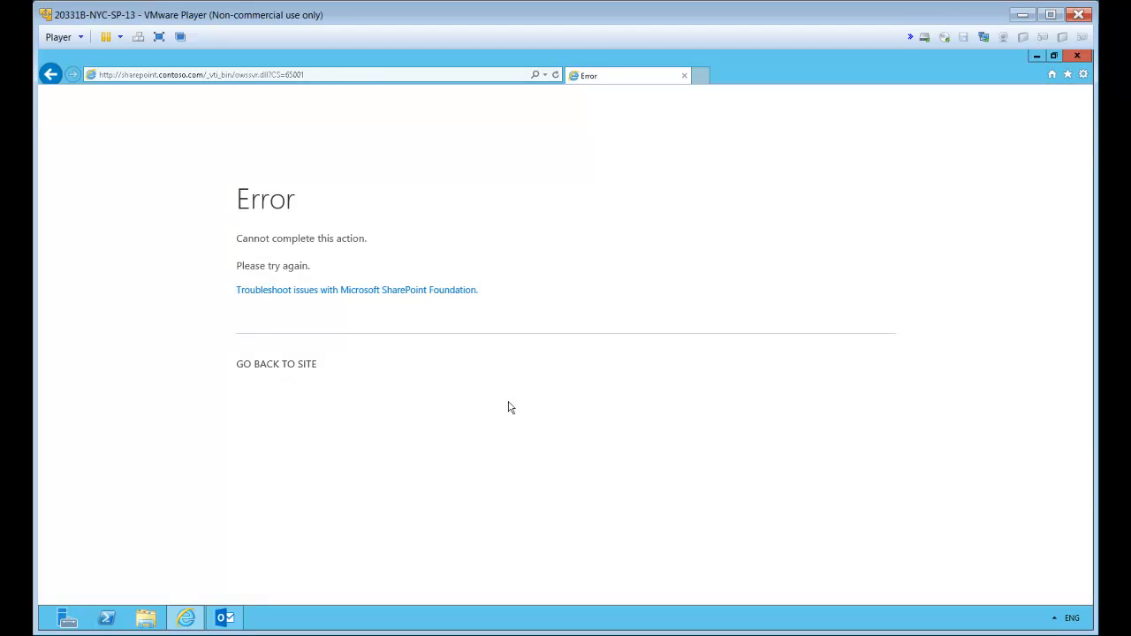
Return from the error page to the Documents library, now listing Author before Name
{"action": "left_click", "coordinate": [303, 364]}
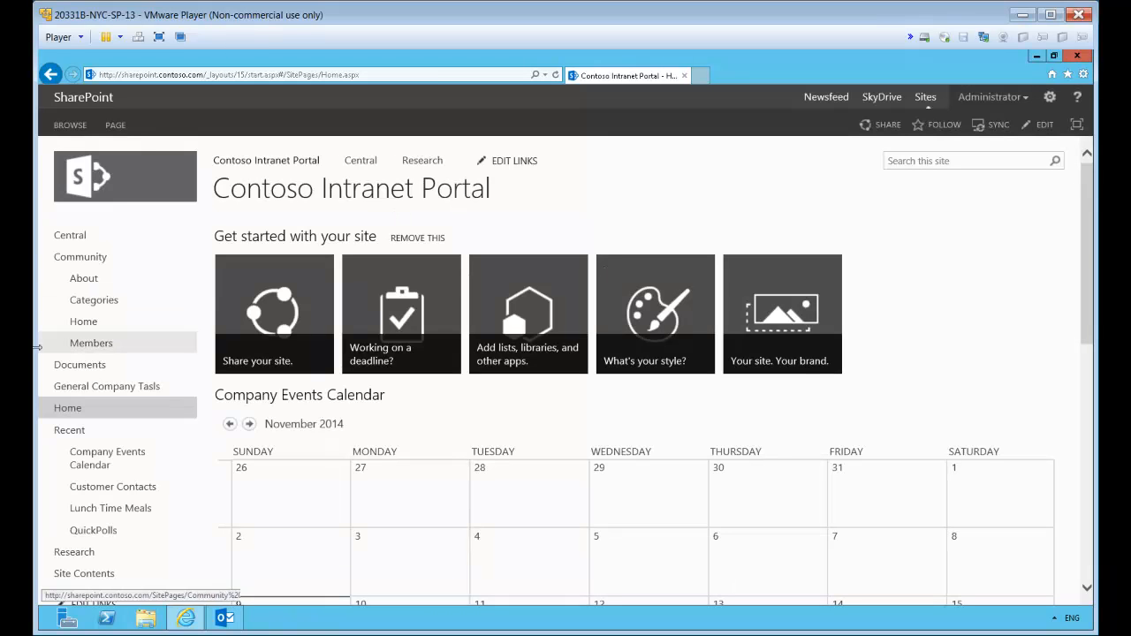
{"action": "left_click", "coordinate": [80, 367]}
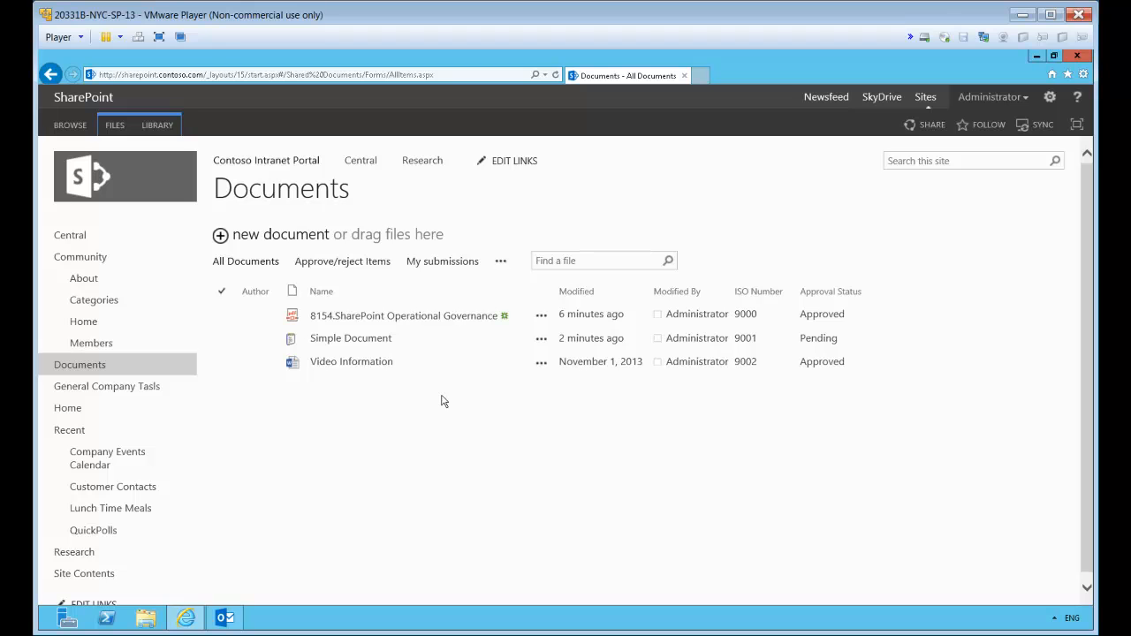
Create a new Word document from the library, dismiss its error prompts, and generate text with =rand(5,5)
{"action": "left_click", "coordinate": [115, 125]}
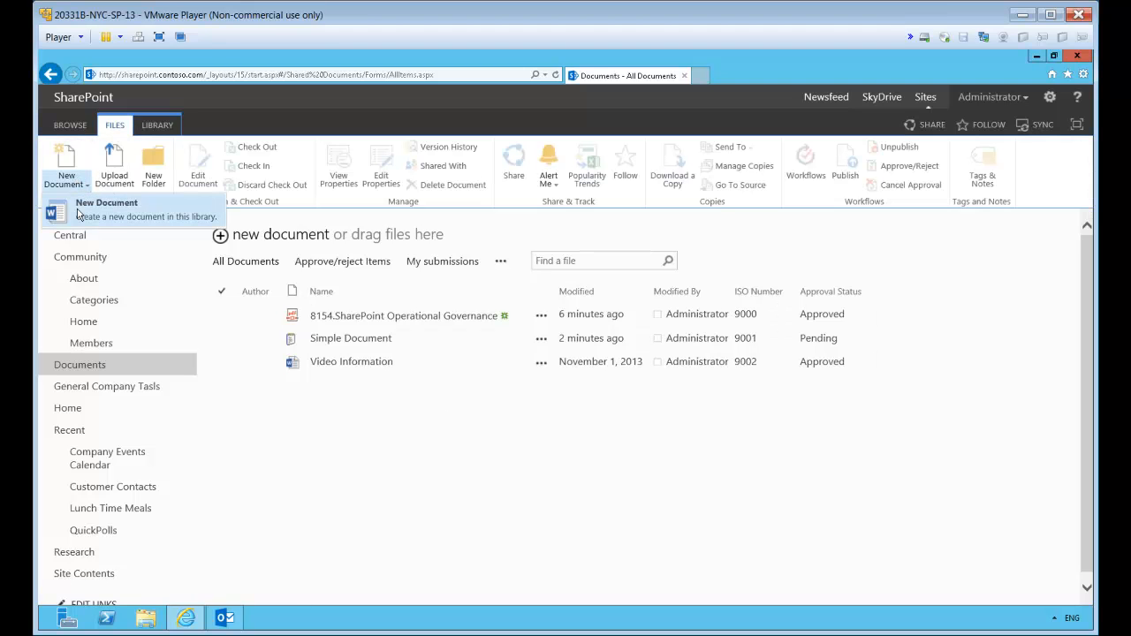
{"action": "left_click", "coordinate": [78, 214]}
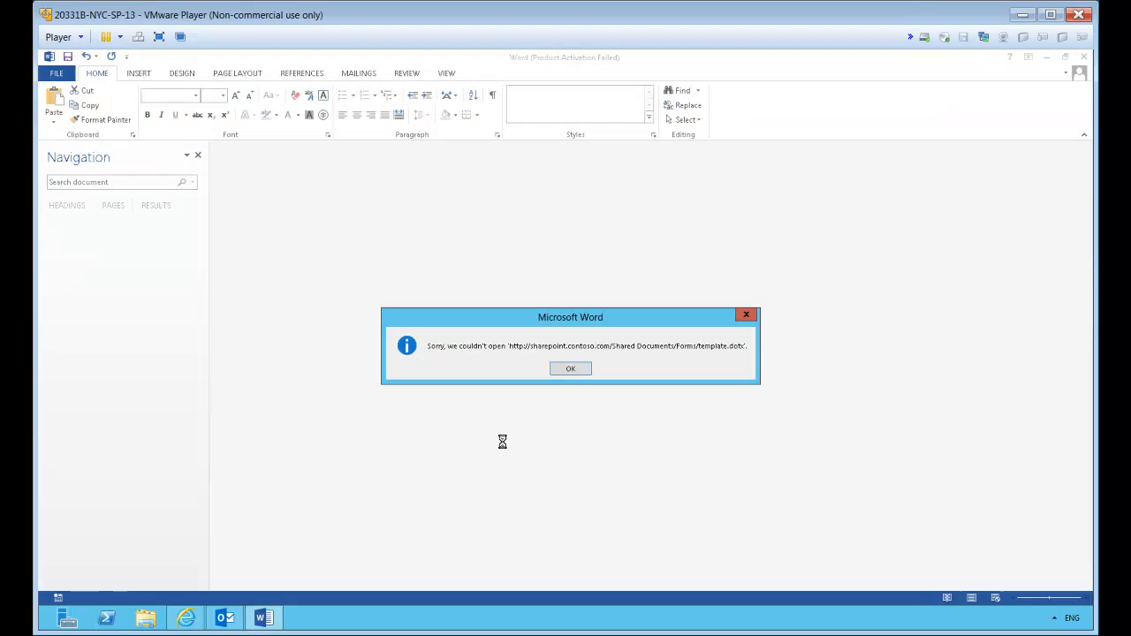
{"action": "left_click", "coordinate": [573, 369]}
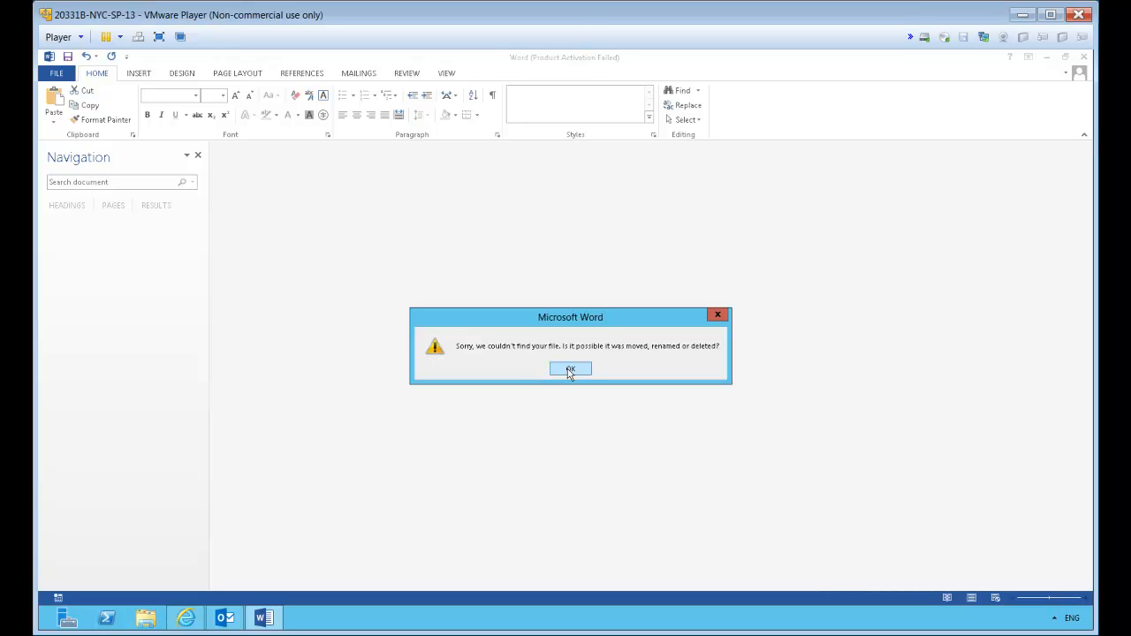
{"action": "left_click", "coordinate": [570, 370]}
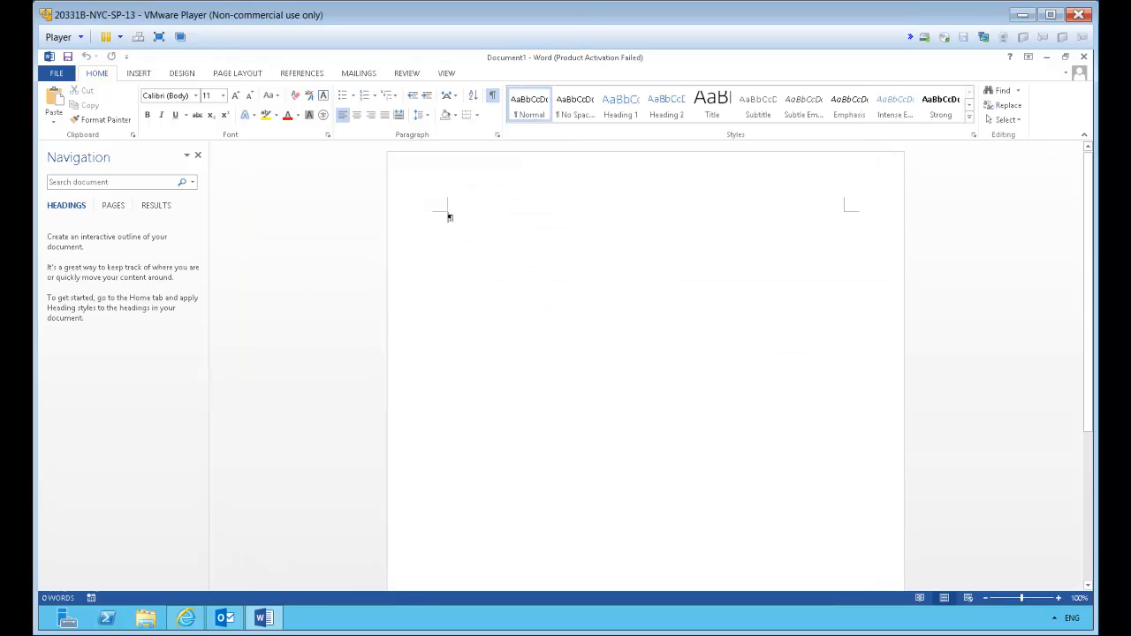
{"action": "left_click", "coordinate": [693, 458]}
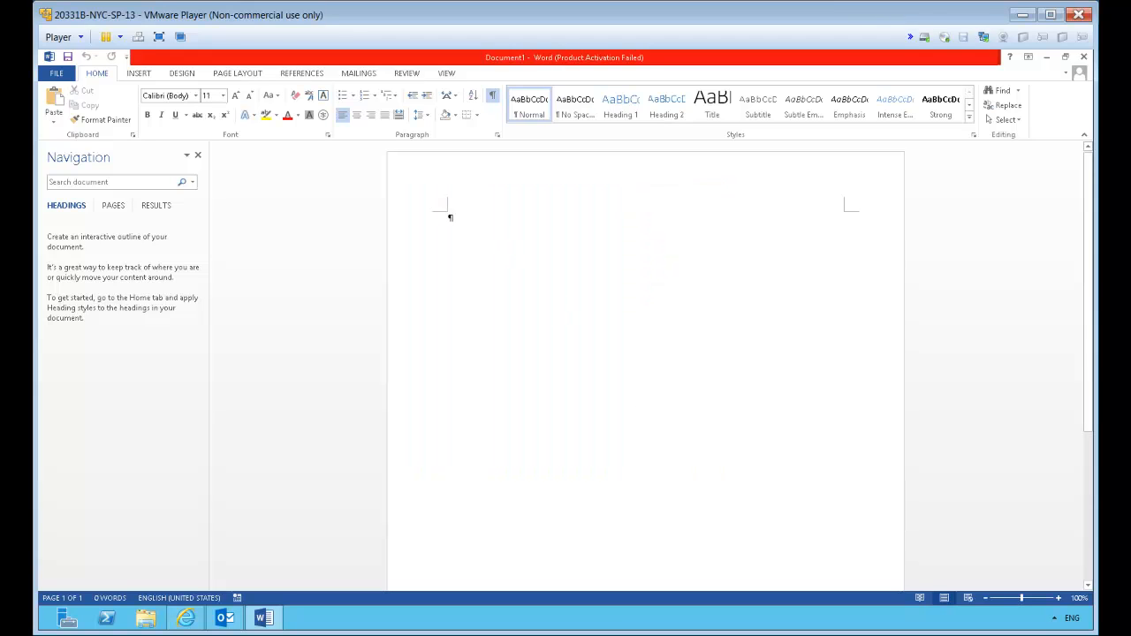
{"action": "type", "text": "=rand(5,5)"}
{"action": "key", "text": "Return"}
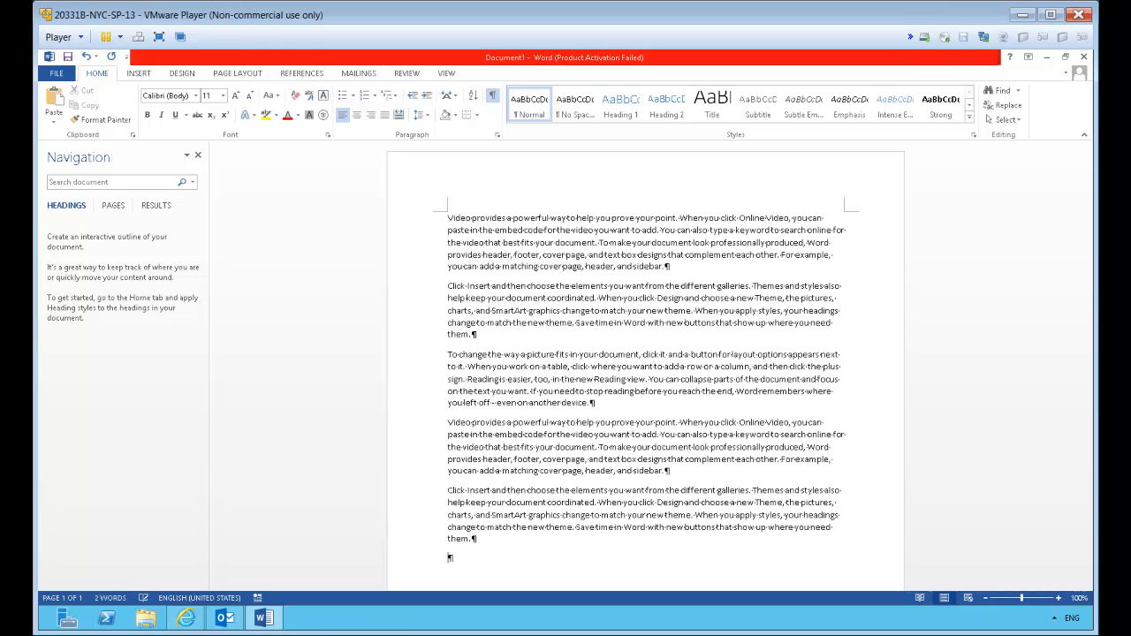
Bring up Save As for the new document, targeting the sharepoint.contoso.com Shared Documents folder
{"action": "left_click", "coordinate": [58, 75]}
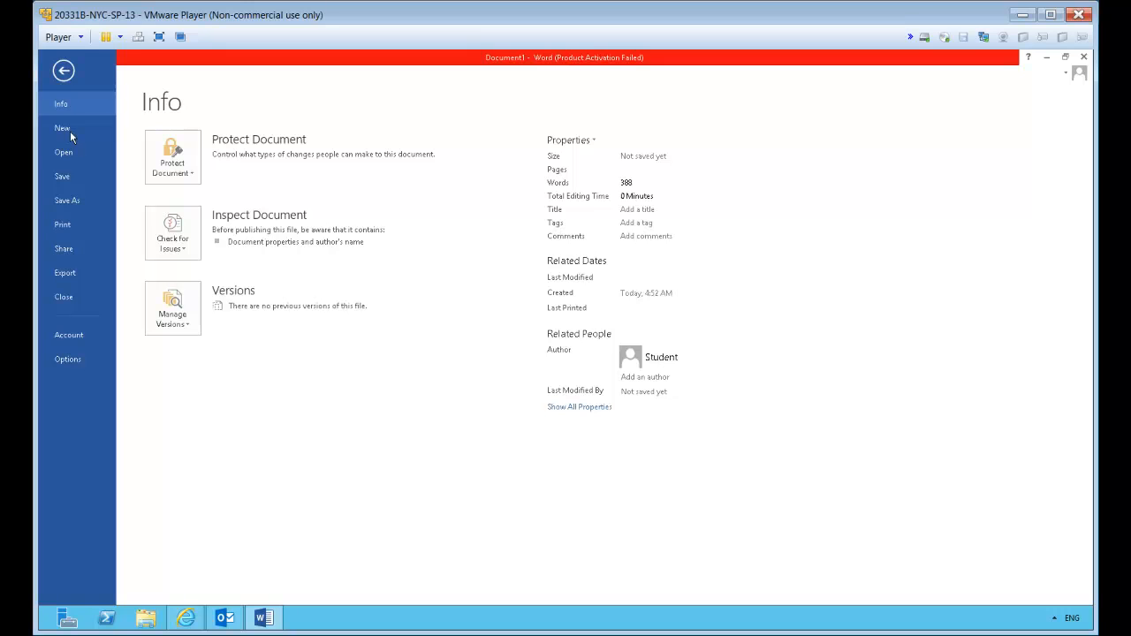
{"action": "left_click", "coordinate": [59, 181]}
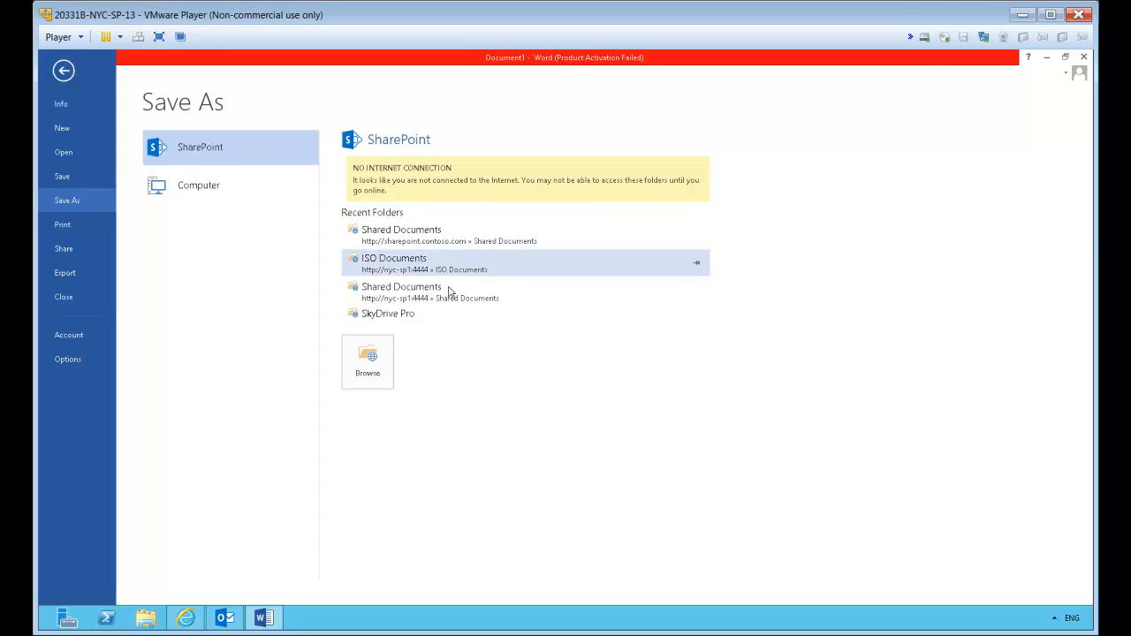
{"action": "left_click", "coordinate": [64, 73]}
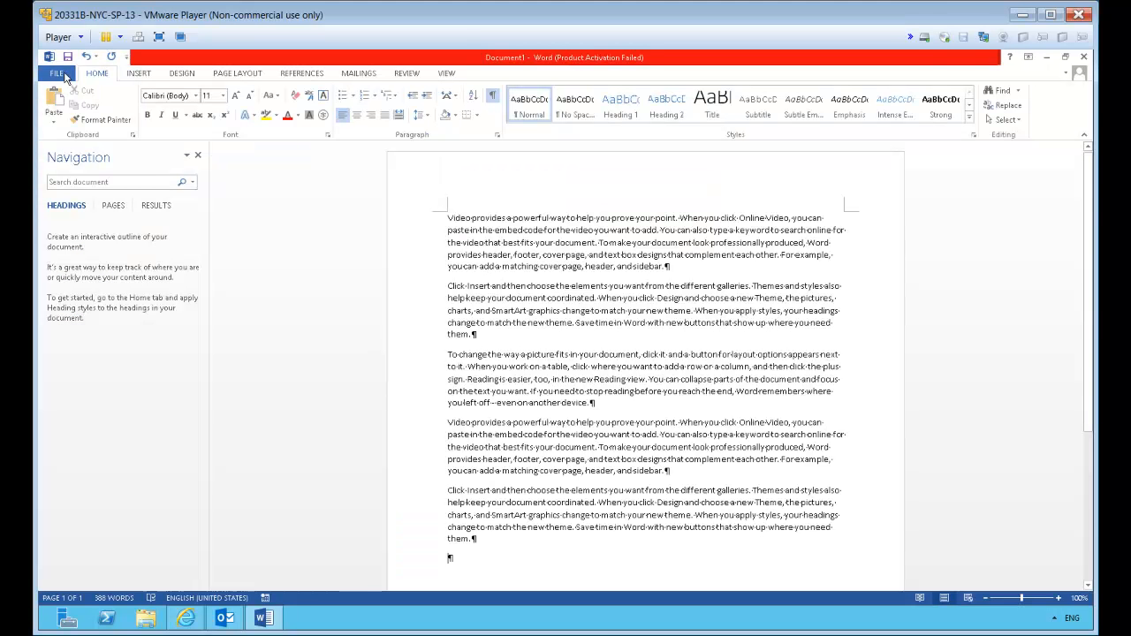
{"action": "left_click", "coordinate": [67, 56]}
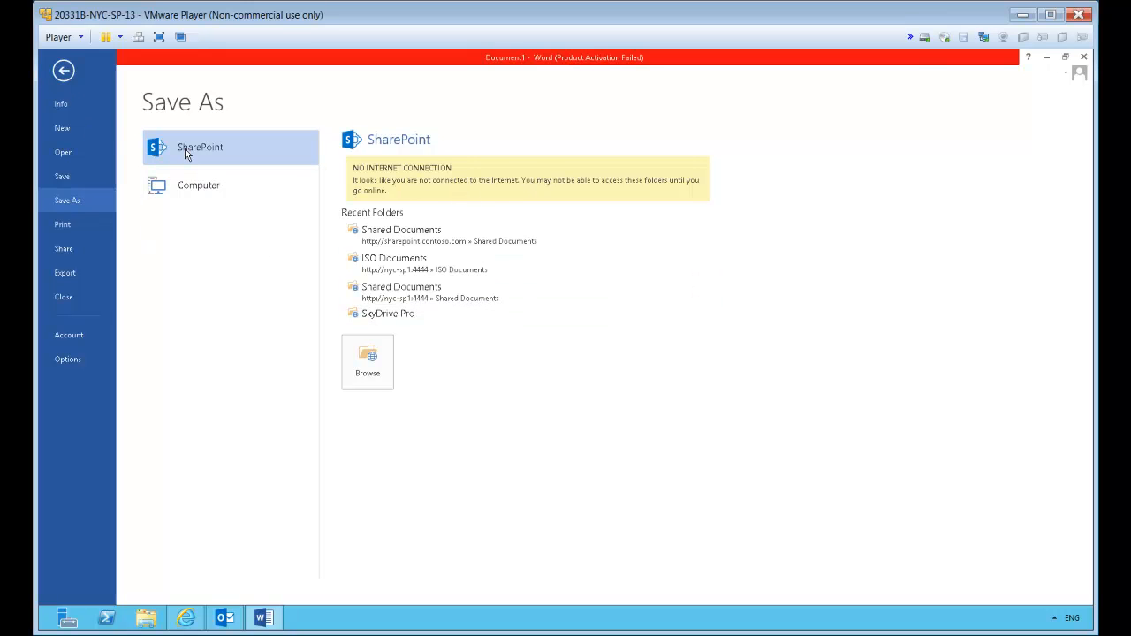
{"action": "left_click", "coordinate": [394, 240]}
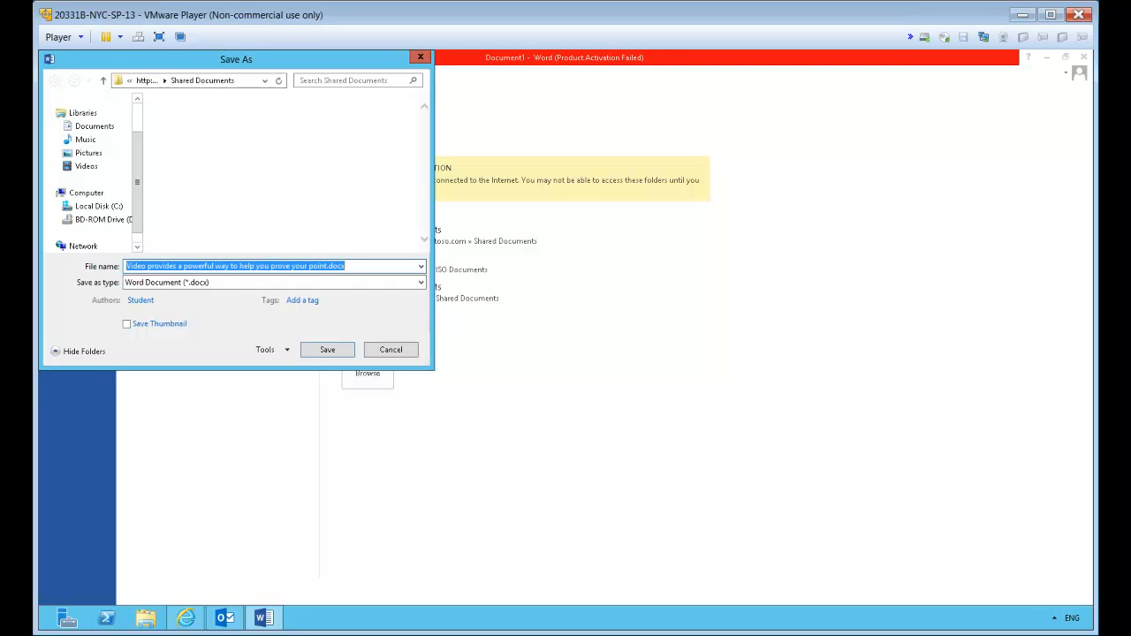
Save the document as 'random text document' in Shared Documents
{"action": "key", "text": "BackSpace"}
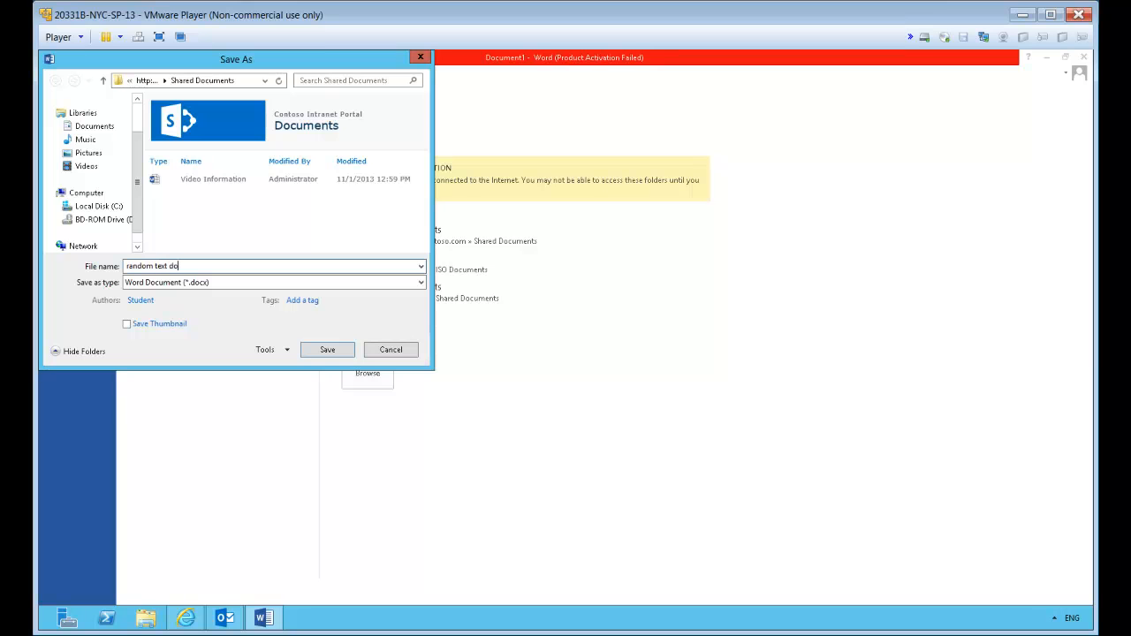
{"action": "left_click", "coordinate": [329, 352]}
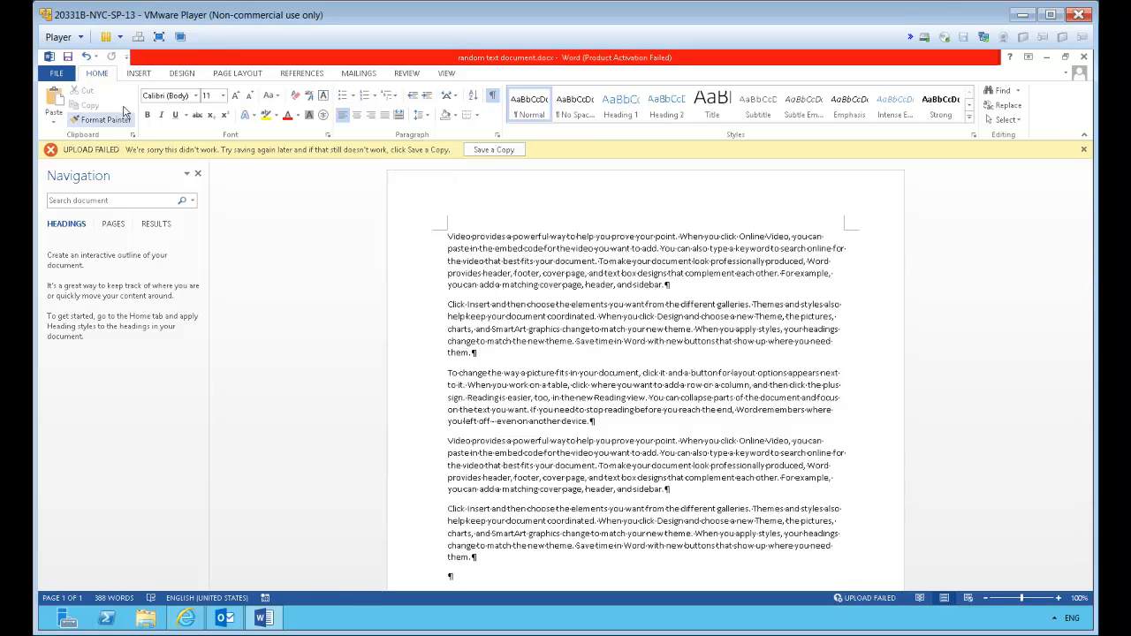
In Advanced Properties, replace the Author 'Student' with the new author's name
{"action": "left_click", "coordinate": [62, 77]}
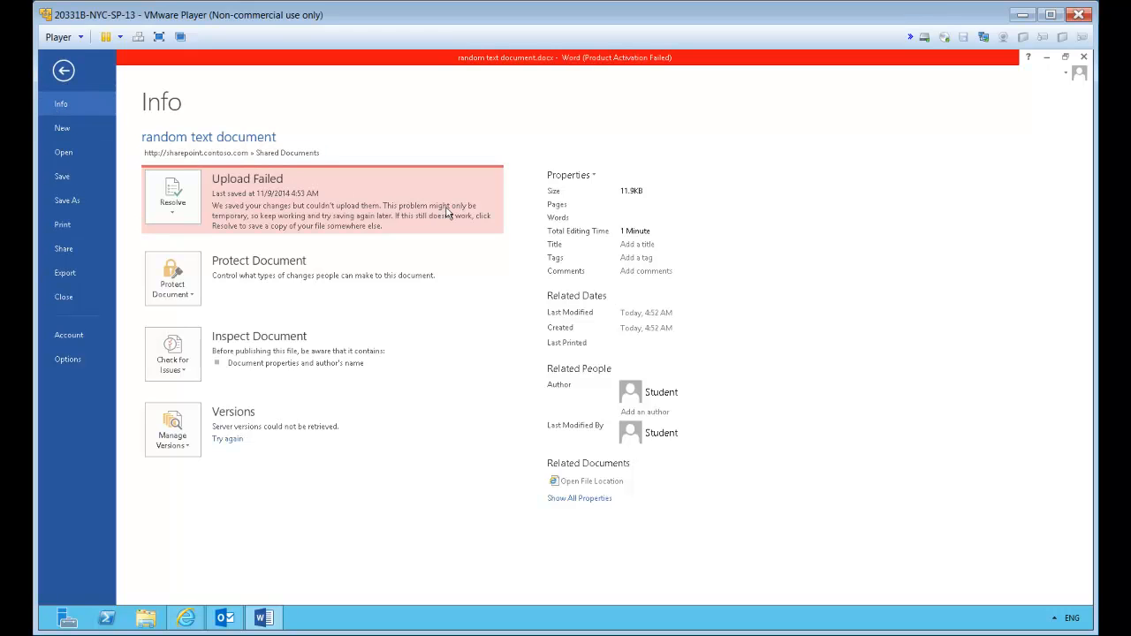
{"action": "left_click", "coordinate": [583, 175]}
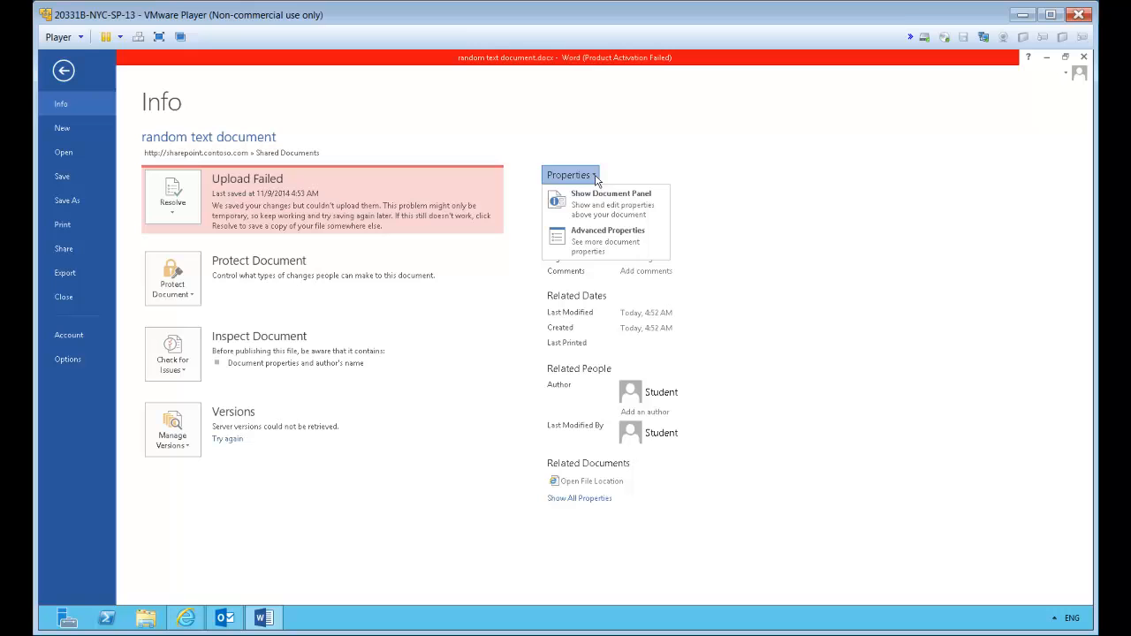
{"action": "left_click", "coordinate": [598, 246]}
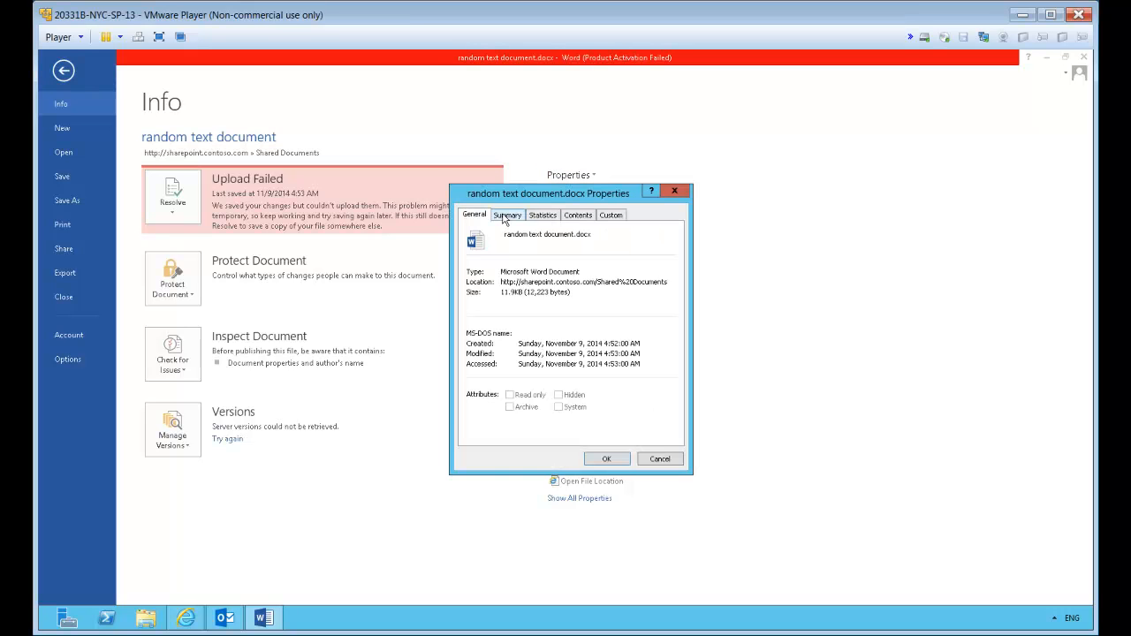
{"action": "left_click", "coordinate": [507, 215]}
{"action": "double_click", "coordinate": [514, 268]}
{"action": "key", "text": "BackSpace"}
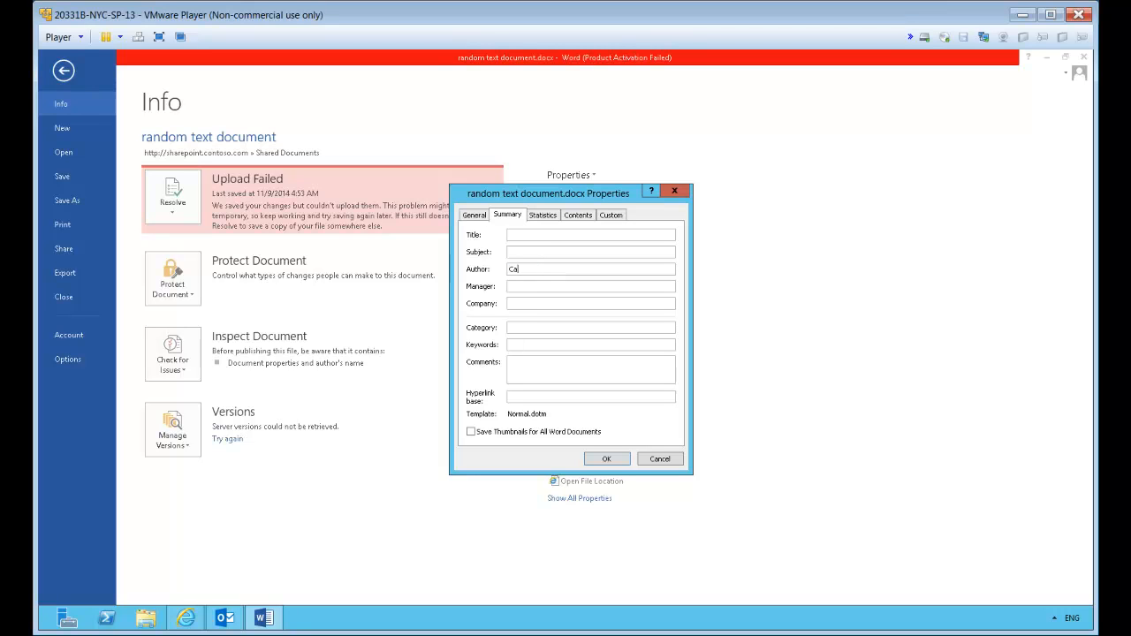
{"action": "type", "text": "Carol Miller"}
Add a custom Language property with the value English and confirm the properties
{"action": "left_click", "coordinate": [611, 215]}
{"action": "left_click", "coordinate": [584, 288]}
{"action": "left_click", "coordinate": [585, 288]}
{"action": "left_click", "coordinate": [584, 288]}
{"action": "left_click", "coordinate": [585, 288]}
{"action": "left_click", "coordinate": [535, 272]}
{"action": "left_click", "coordinate": [535, 317]}
{"action": "type", "text": "English"}
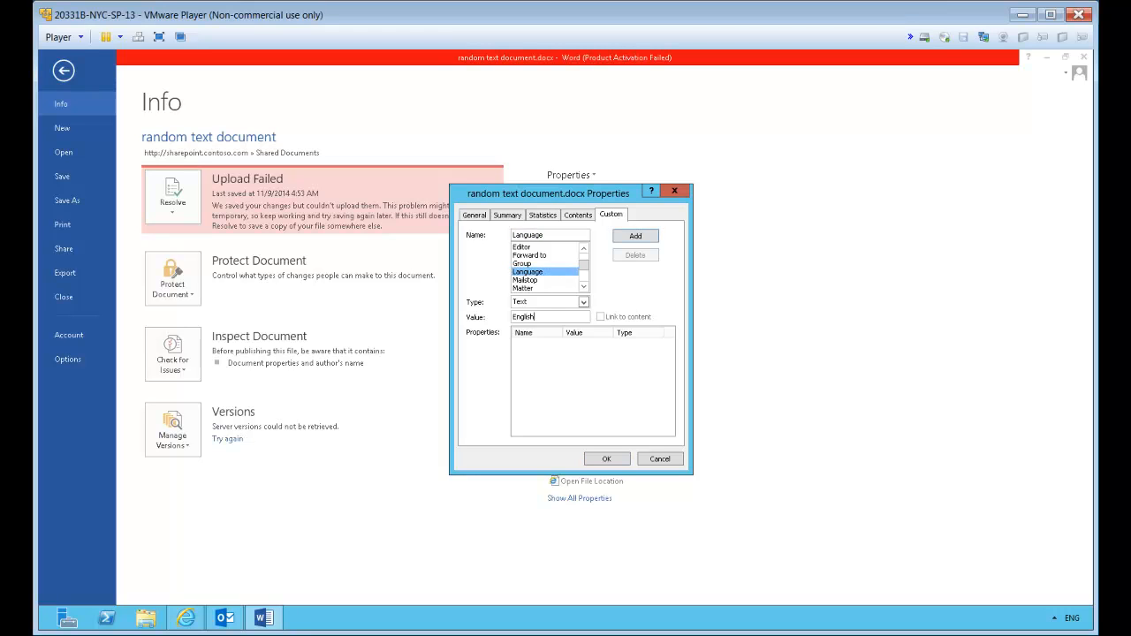
{"action": "left_click", "coordinate": [635, 236]}
{"action": "left_click", "coordinate": [606, 458]}
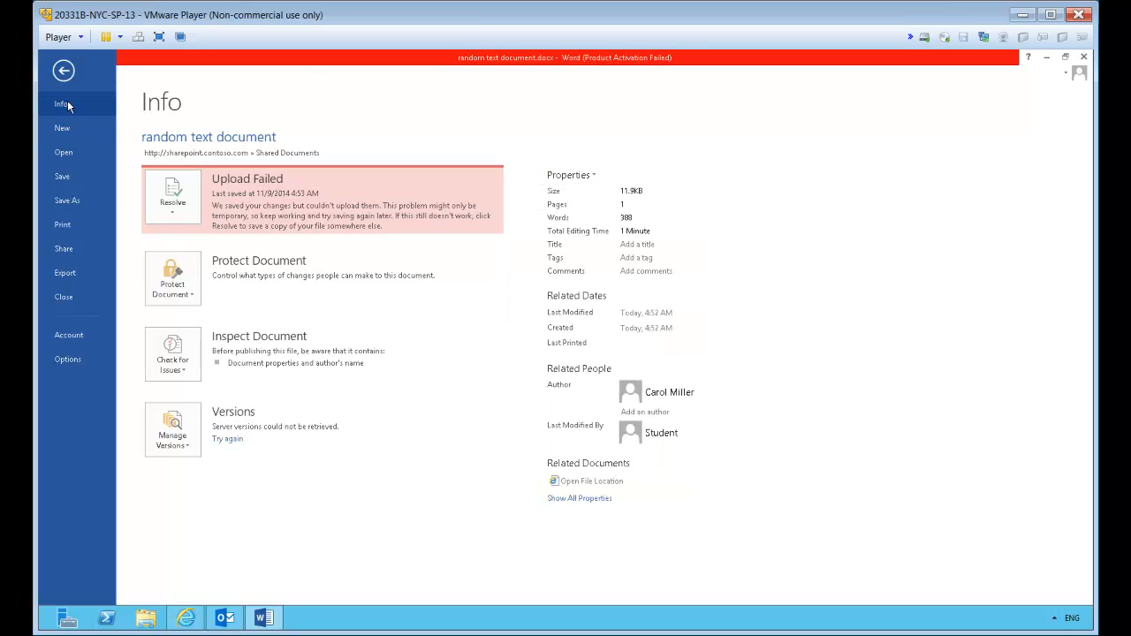
Save a copy of 'random text document' to Shared Documents from the Upload Failed bar
{"action": "left_click", "coordinate": [62, 72]}
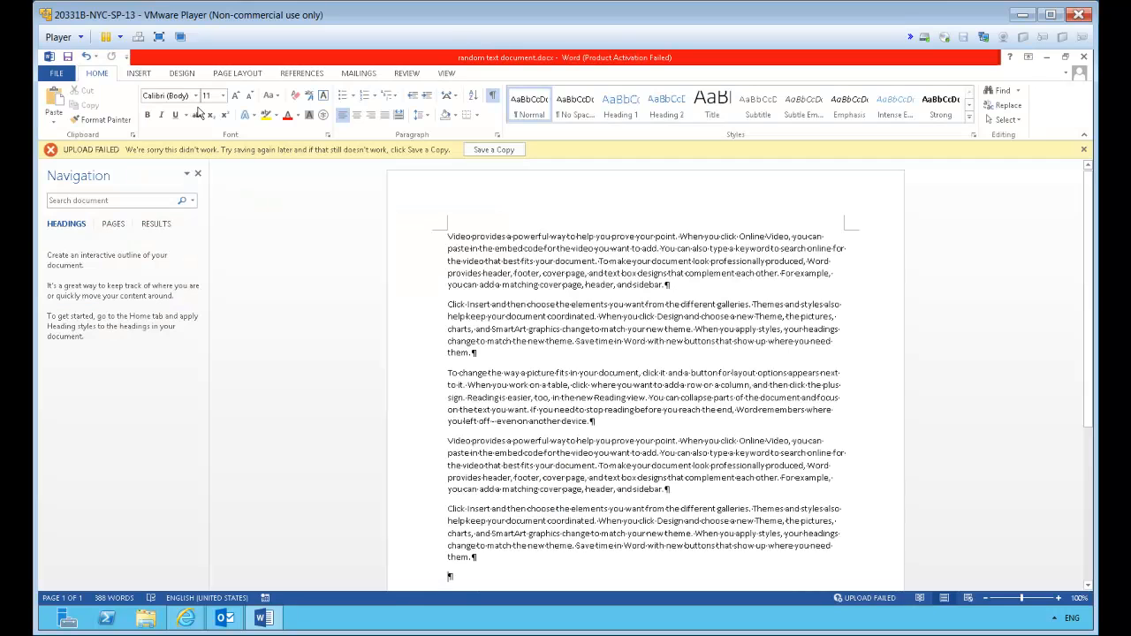
{"action": "left_click", "coordinate": [485, 152]}
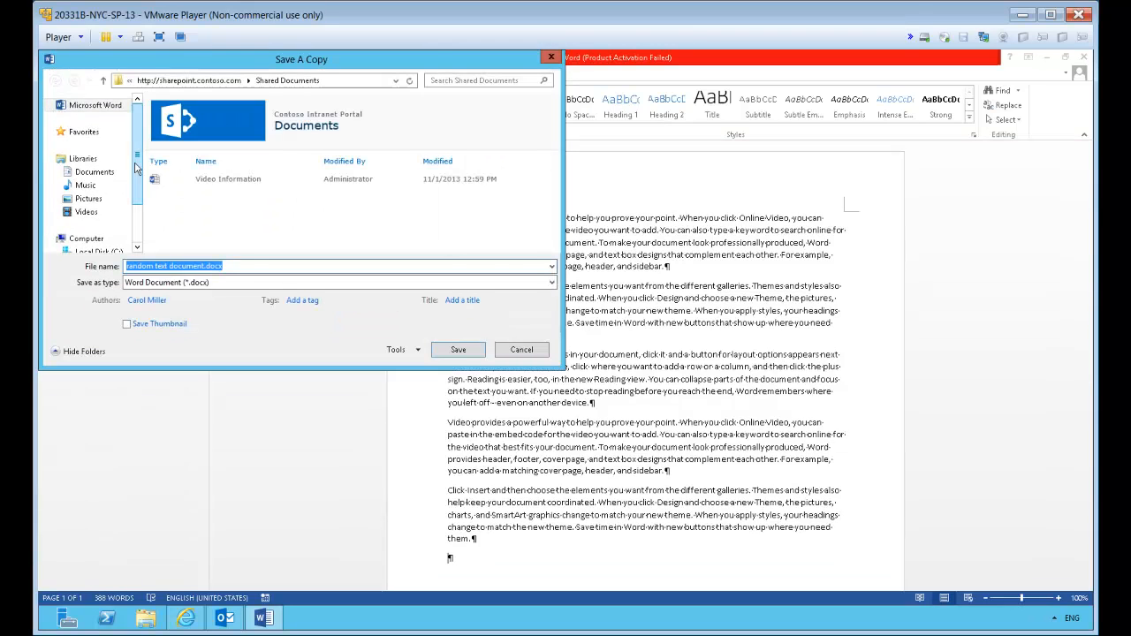
{"action": "left_click_drag", "start_coordinate": [244, 266], "coordinate": [290, 282]}
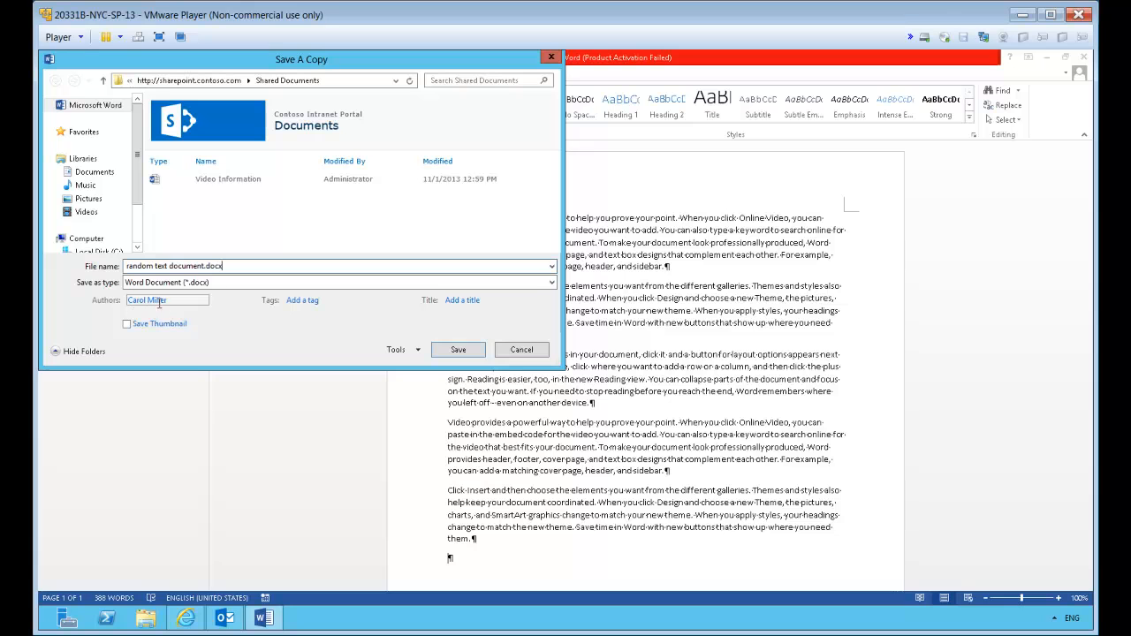
{"action": "left_click", "coordinate": [458, 350]}
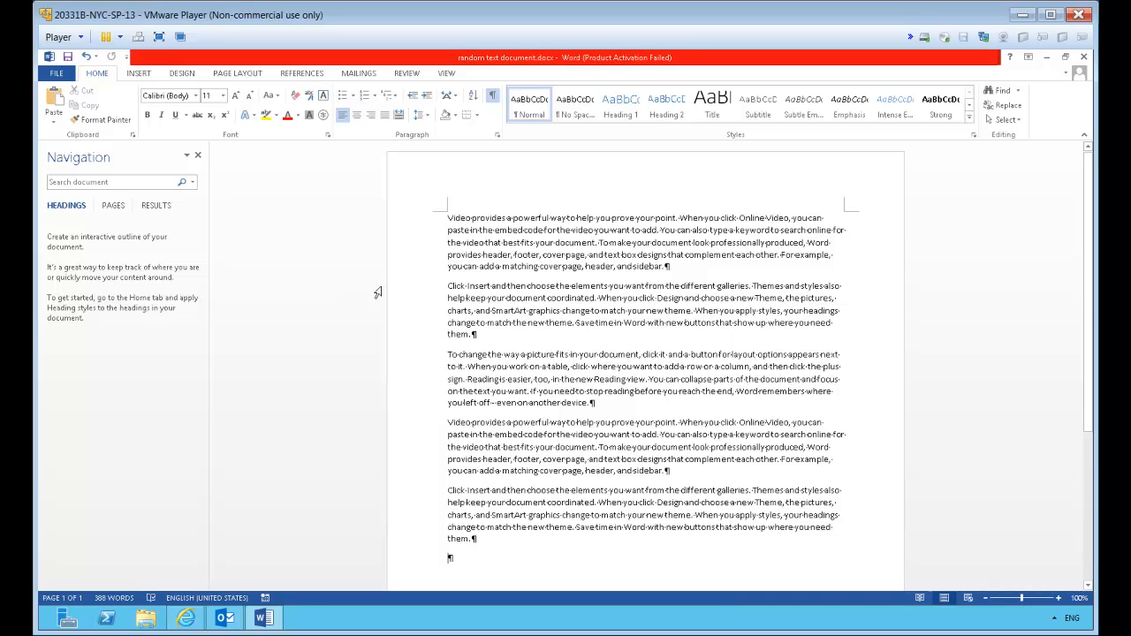
{"action": "left_click", "coordinate": [186, 618]}
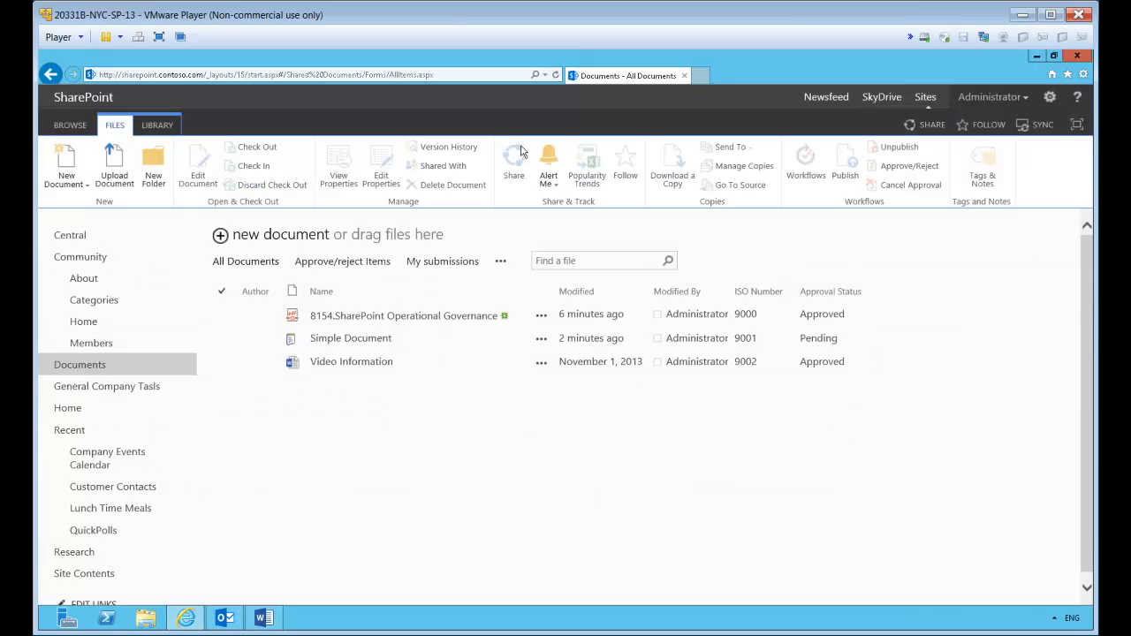
Refresh the Documents library and switch to the My submissions view grouped by approval status
{"action": "left_click", "coordinate": [556, 76]}
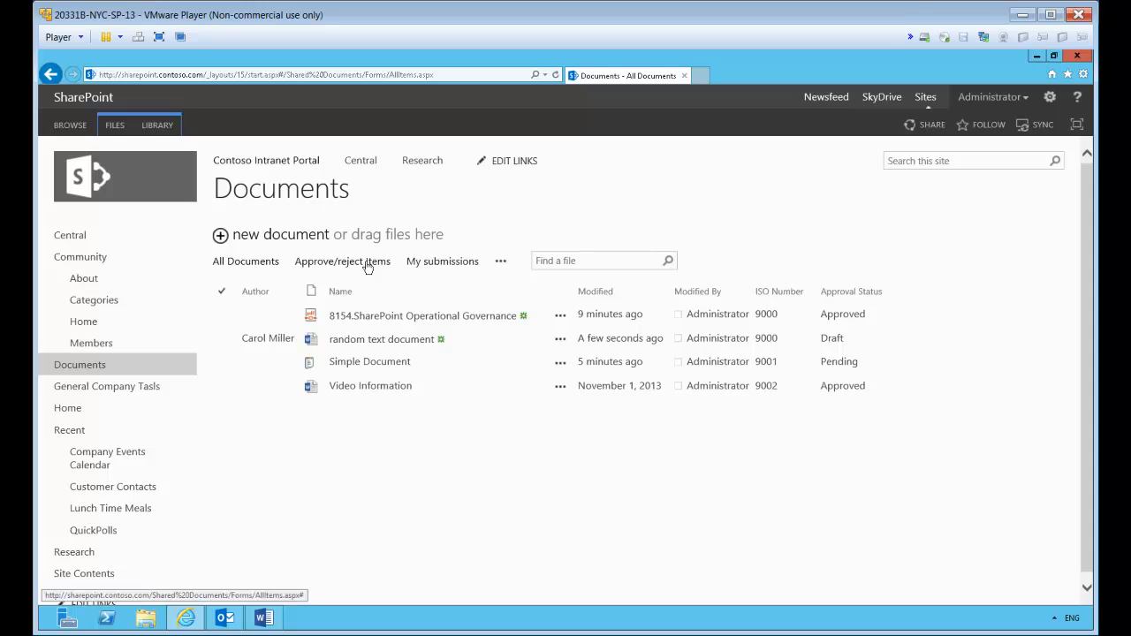
{"action": "left_click", "coordinate": [441, 267]}
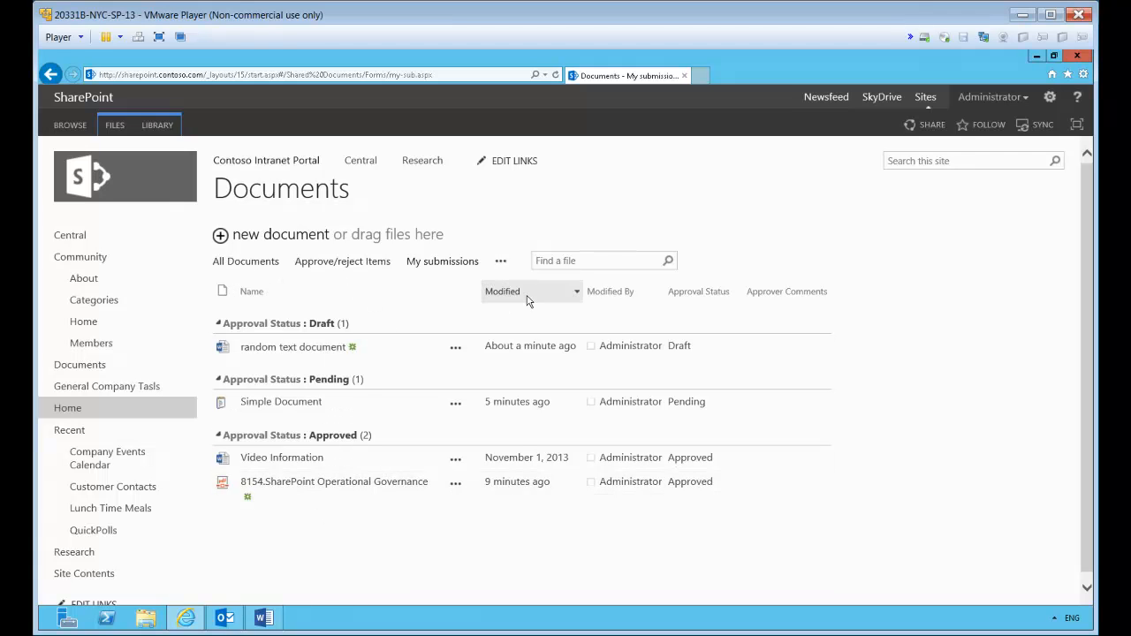
Return to All Documents and inspect the details callout and actions of 'random text document'
{"action": "left_click", "coordinate": [240, 263]}
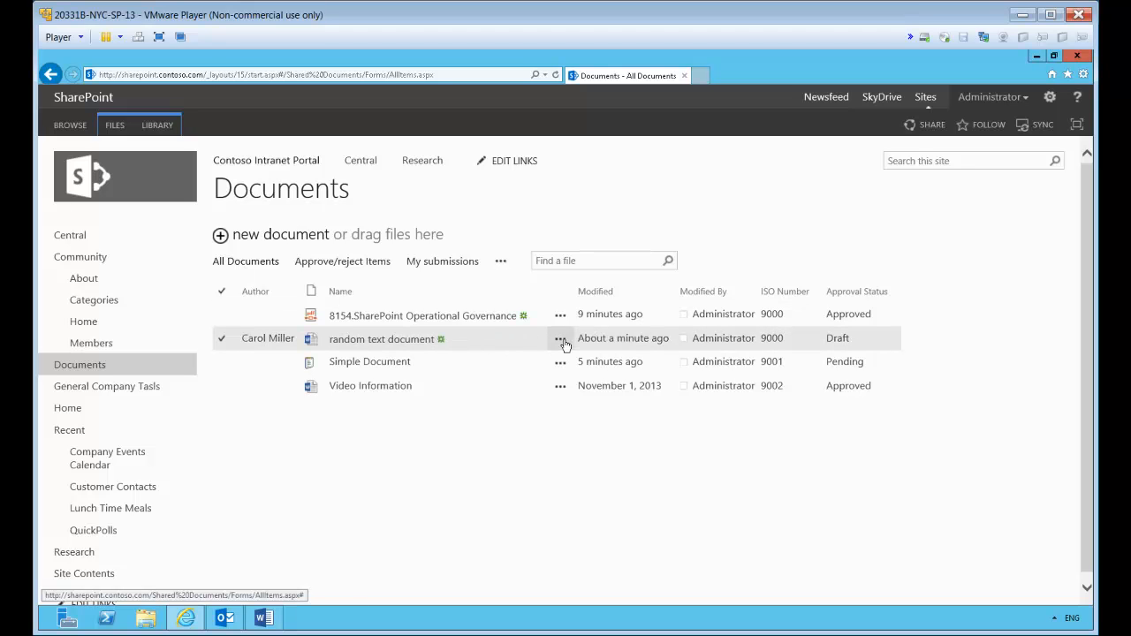
{"action": "left_click", "coordinate": [561, 343]}
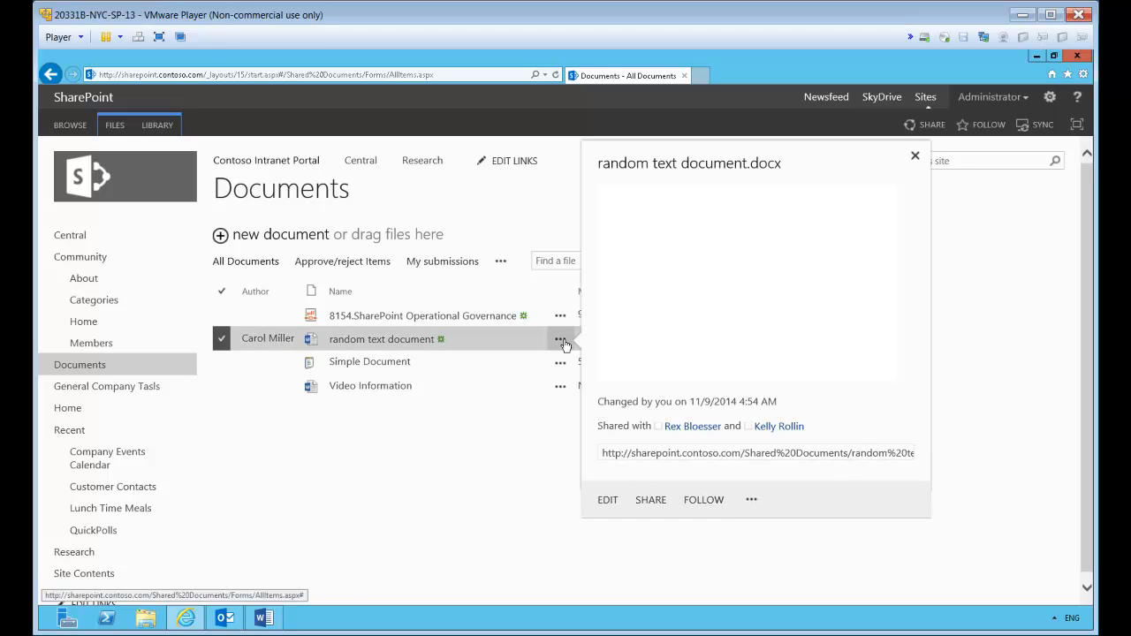
{"action": "left_click", "coordinate": [752, 502]}
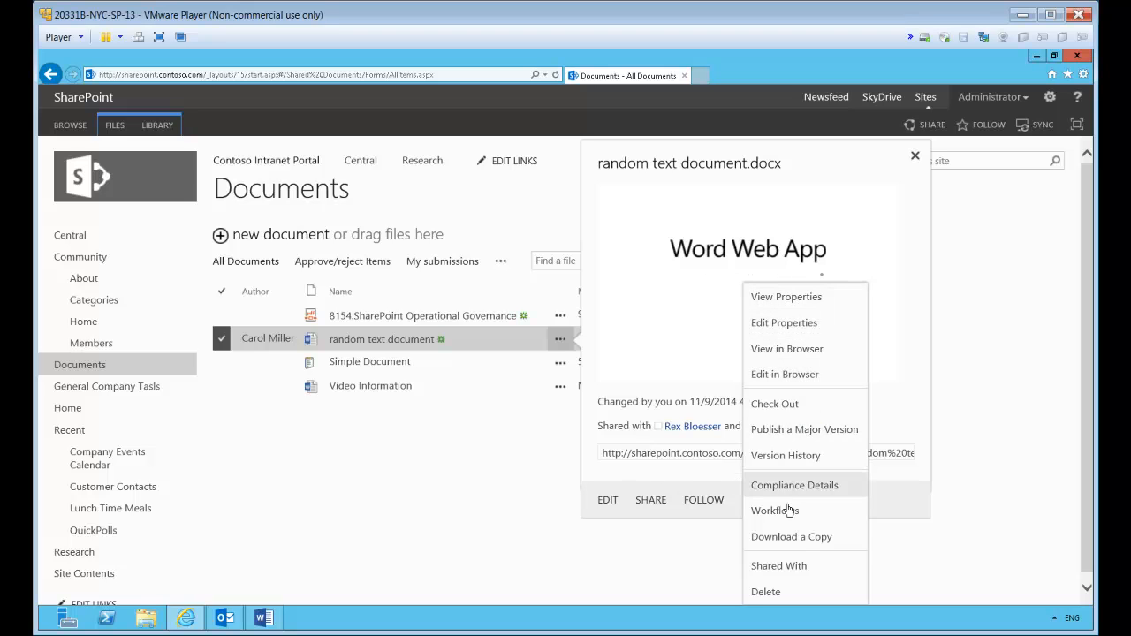
{"action": "left_click", "coordinate": [448, 420]}
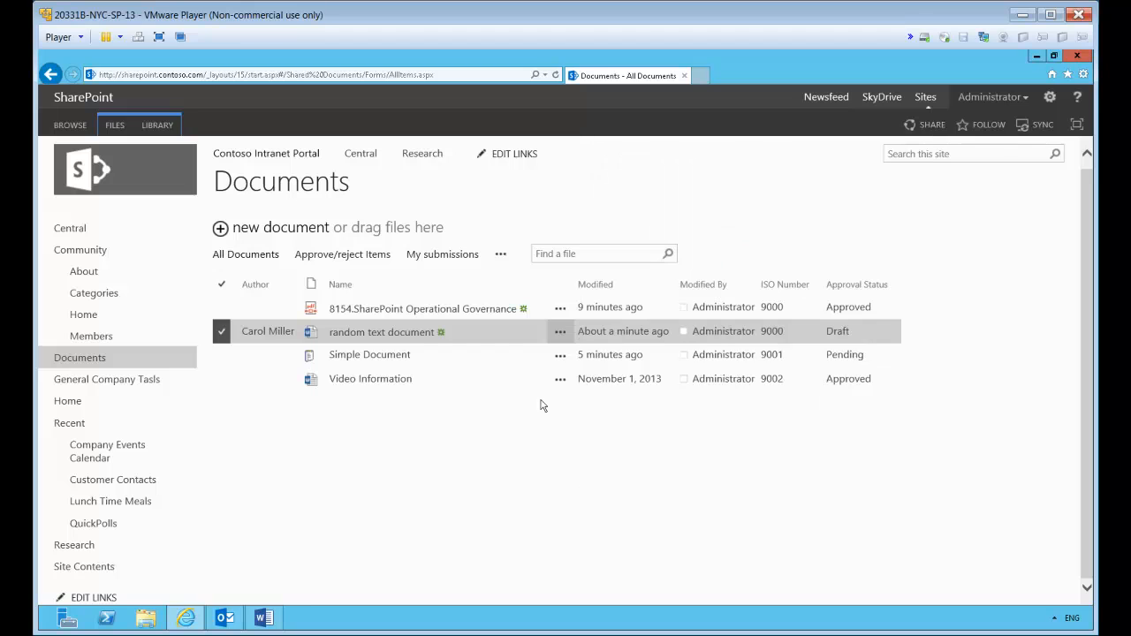
{"action": "left_click", "coordinate": [893, 329]}
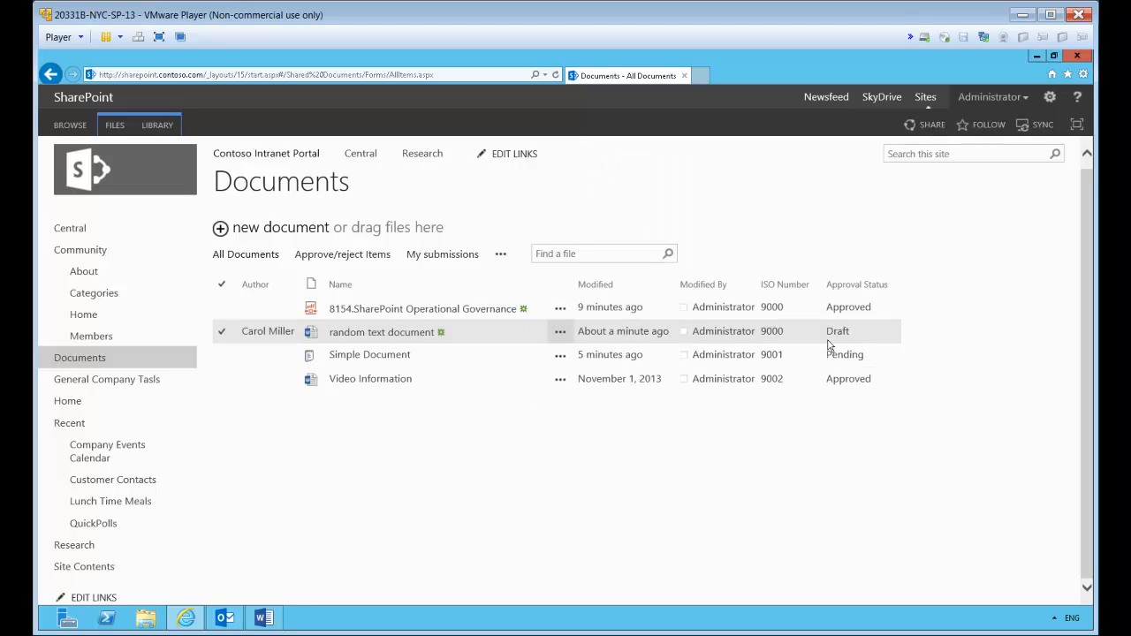
{"action": "left_click", "coordinate": [560, 331]}
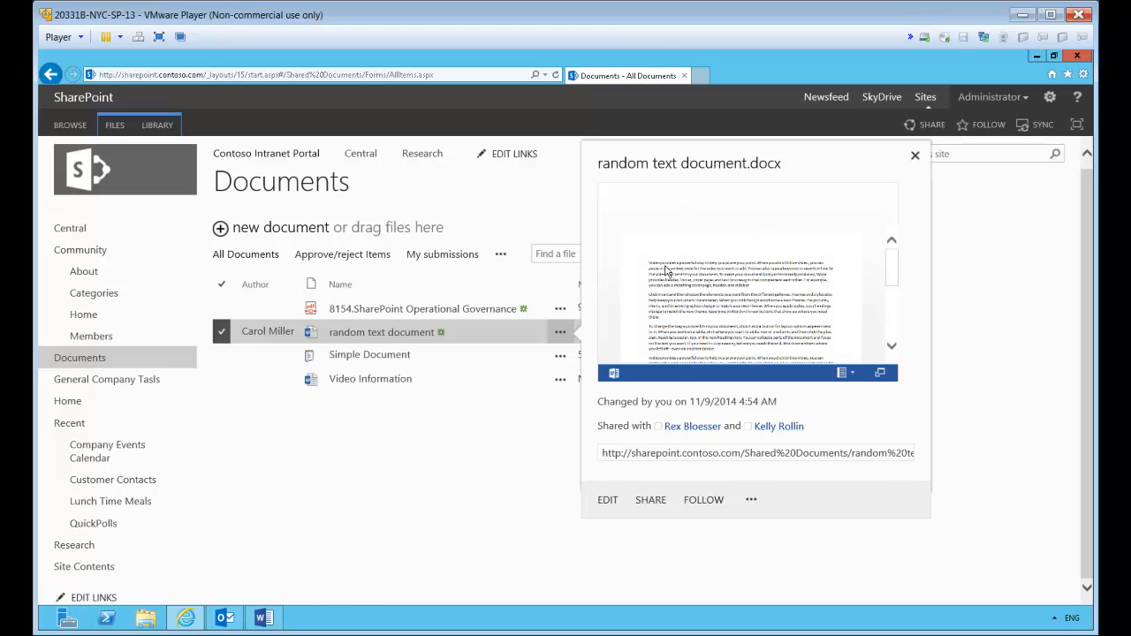
{"action": "scroll", "coordinate": [791, 300], "scroll_direction": "down", "scroll_amount": 2}
{"action": "scroll", "coordinate": [791, 300], "scroll_direction": "up", "scroll_amount": 2}
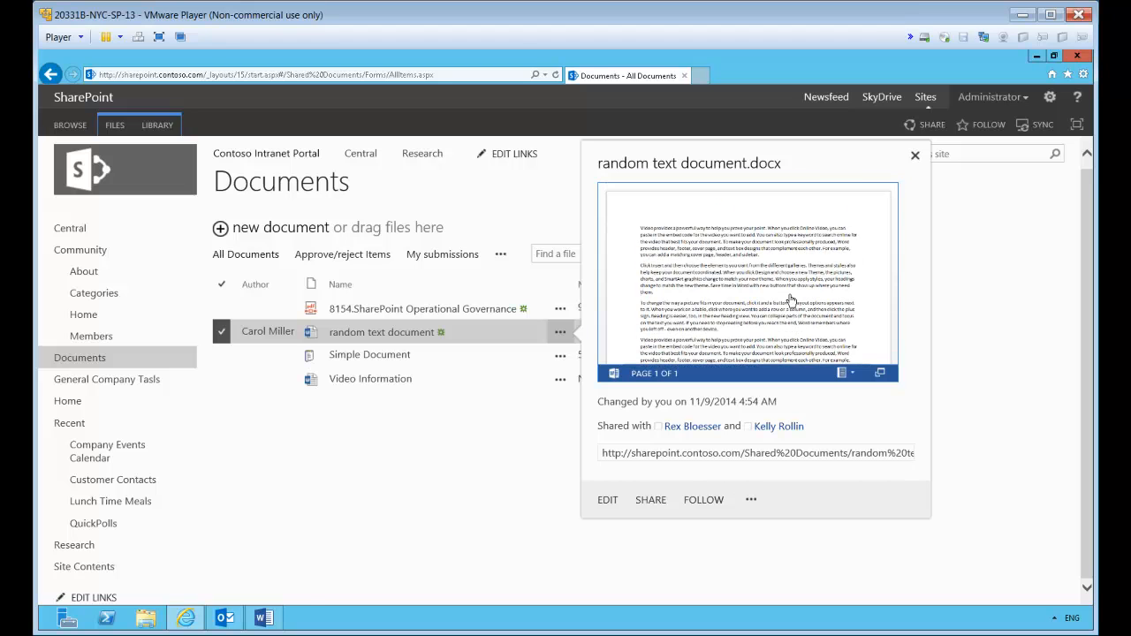
{"action": "left_click", "coordinate": [915, 157]}
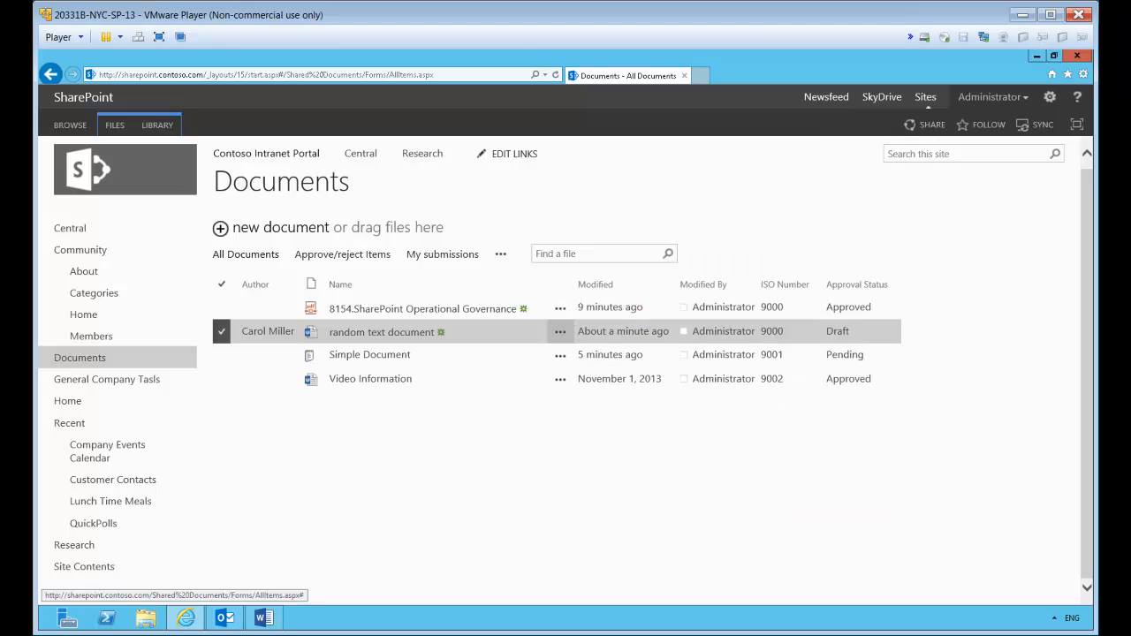
Switch the library to the Approve/reject Items view and bring up the FILES commands
{"action": "left_click", "coordinate": [334, 258]}
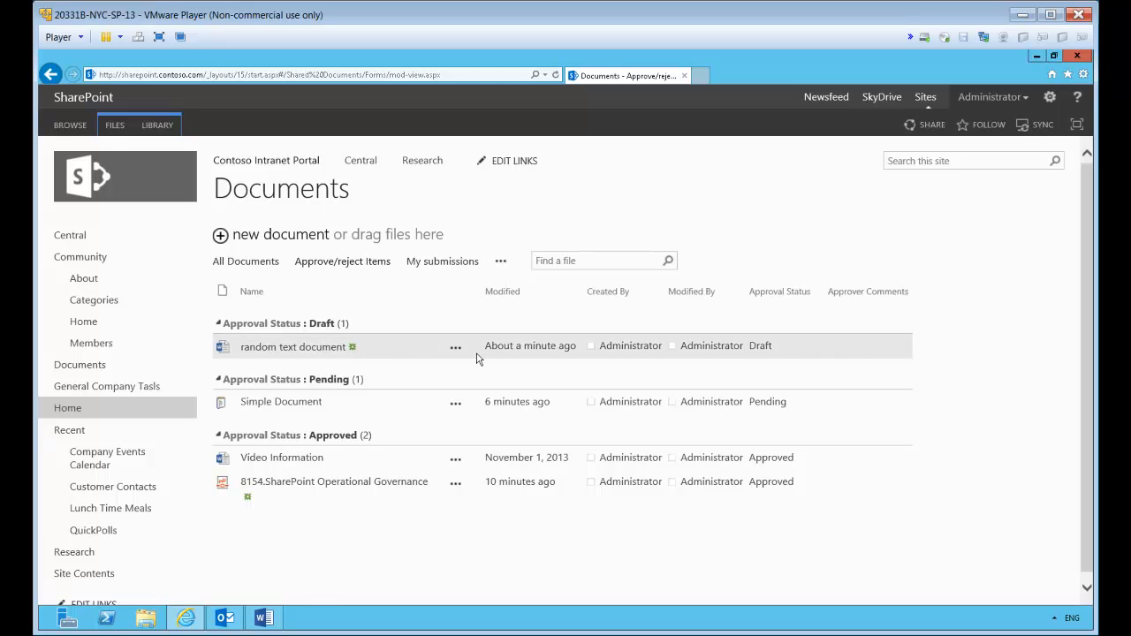
{"action": "left_click", "coordinate": [111, 127]}
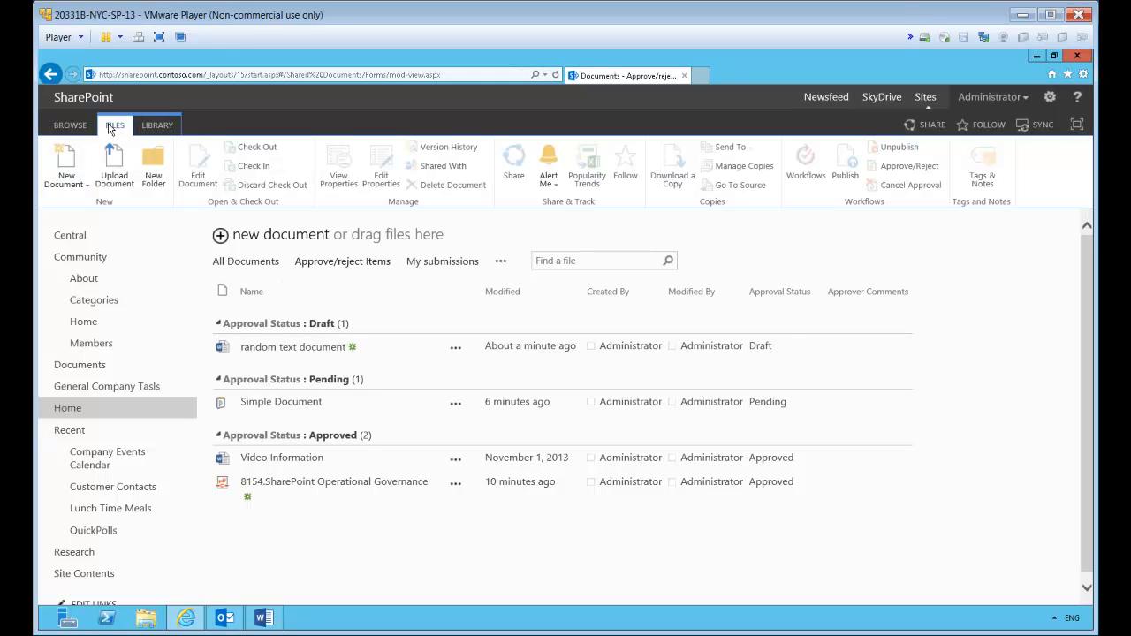